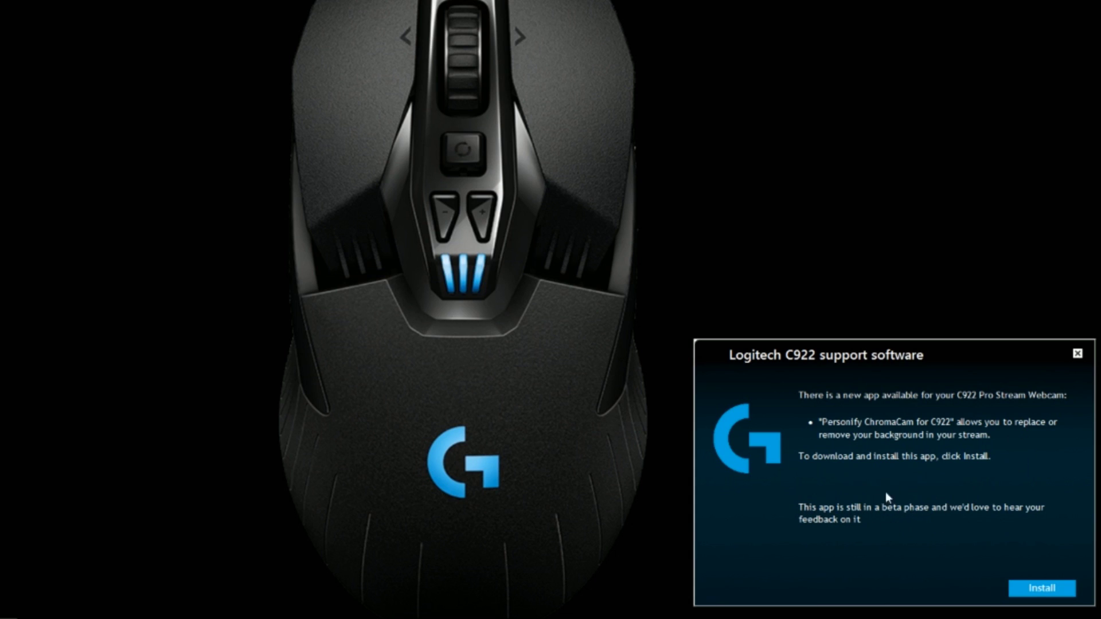
# Install Personify ChromaCam for C922 from the Logitech C922 support software notice
pyautogui.click(1043, 590)
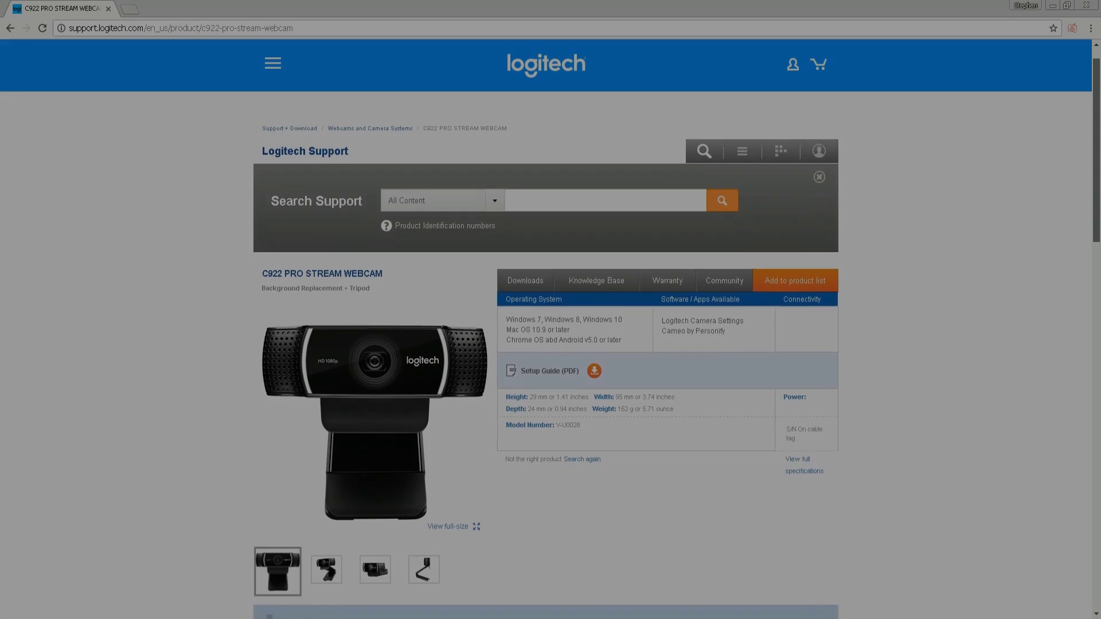
# Scroll the C922 Pro Stream Webcam support page down to the Windows 10 downloads
pyautogui.scroll(-2, 551, 344)
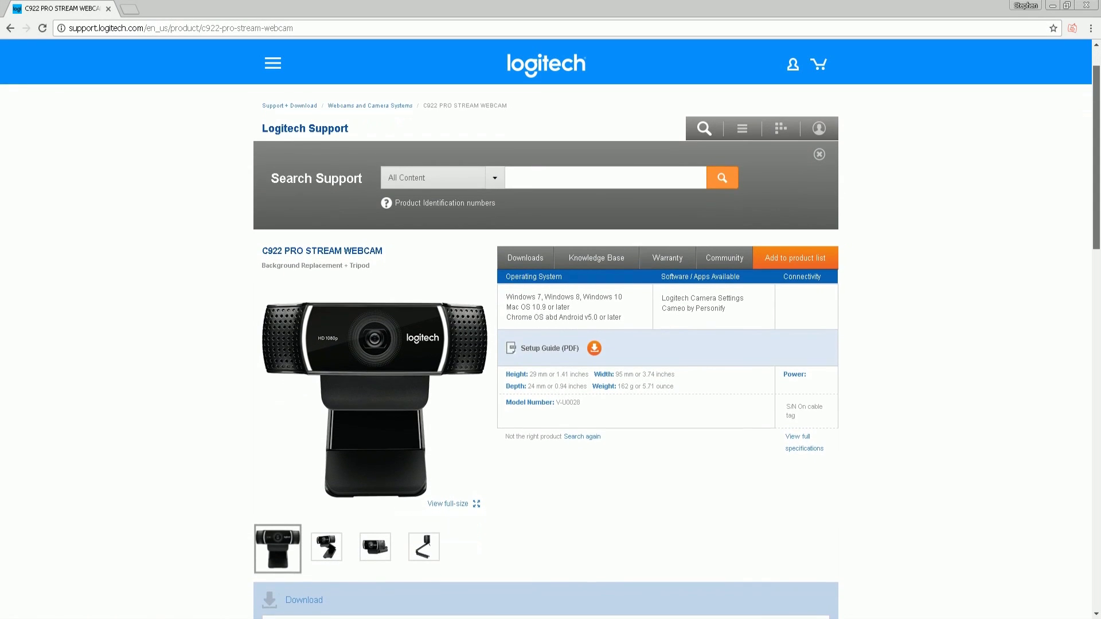
pyautogui.scroll(-2, 550, 344)
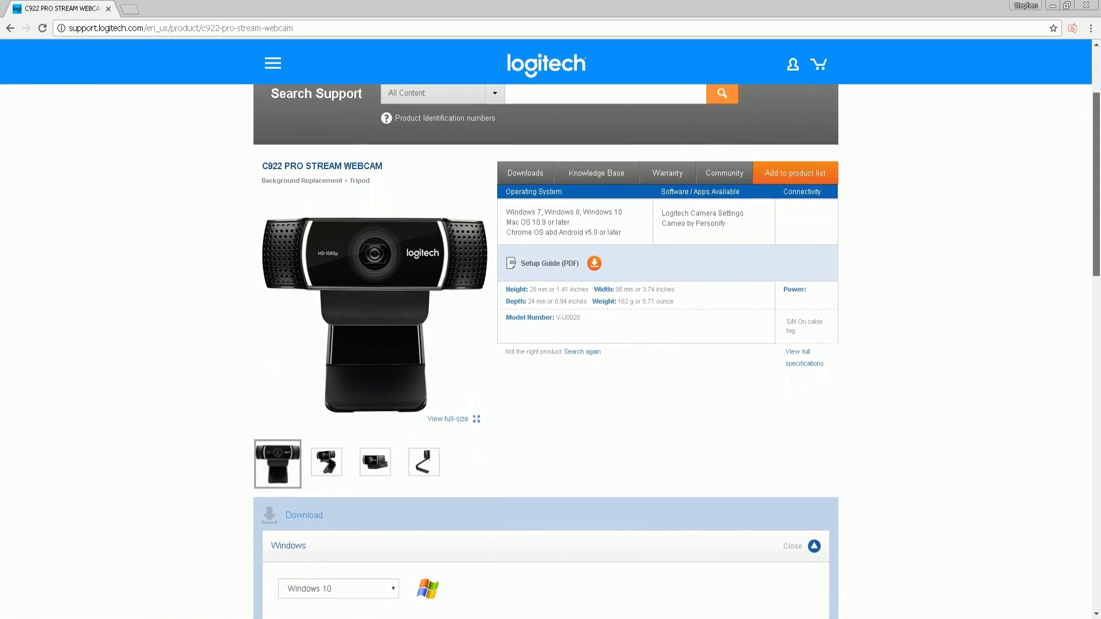
pyautogui.scroll(-2, 551, 344)
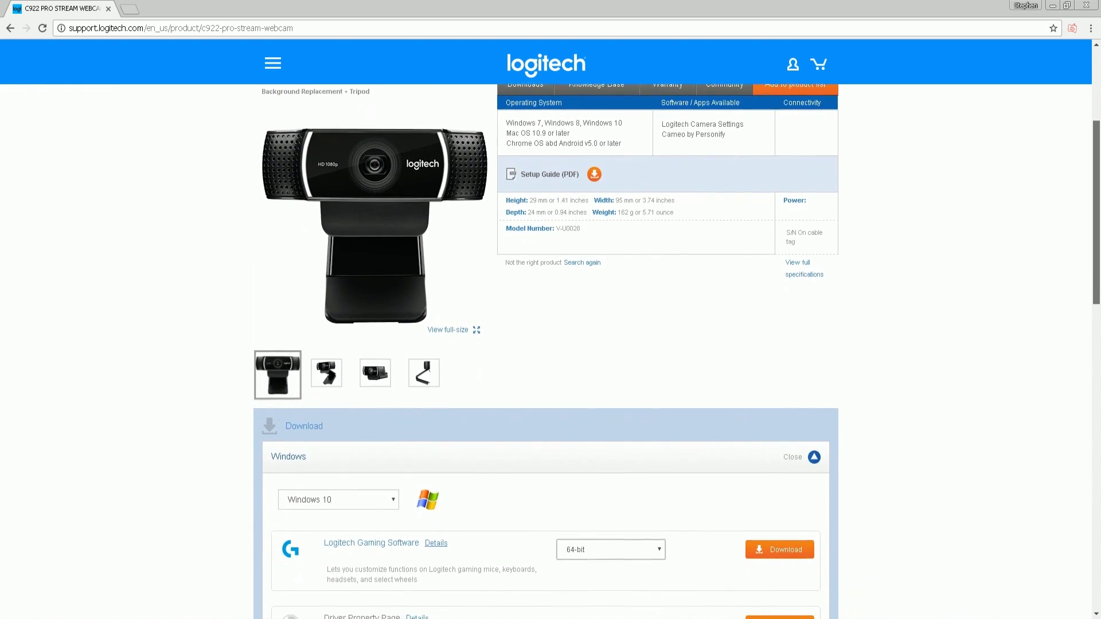
pyautogui.scroll(-3, 551, 344)
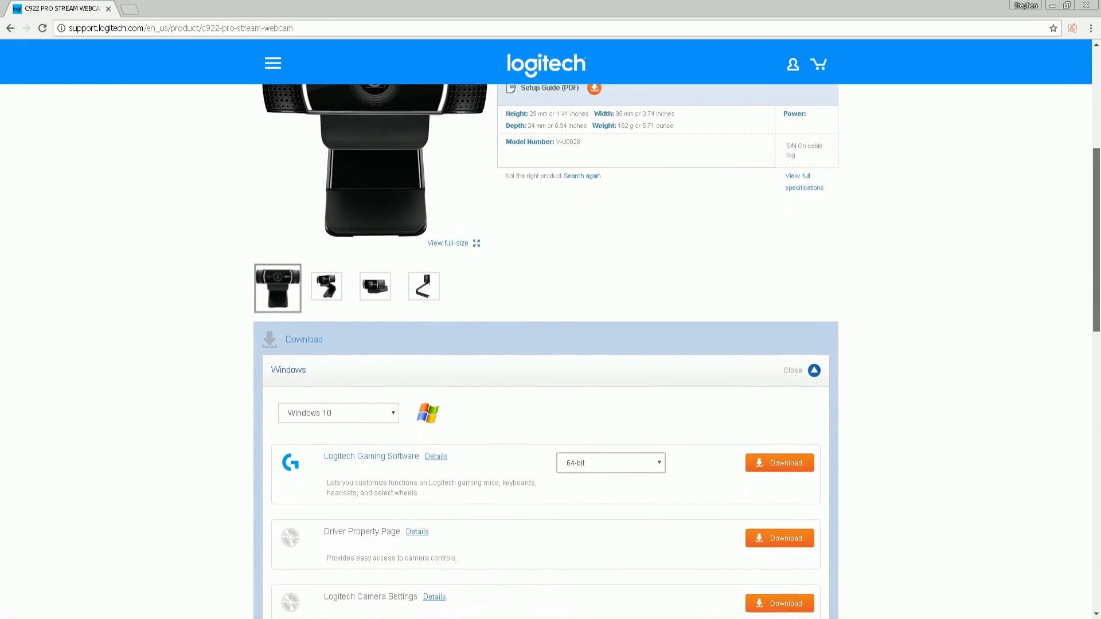
pyautogui.scroll(-3, 551, 344)
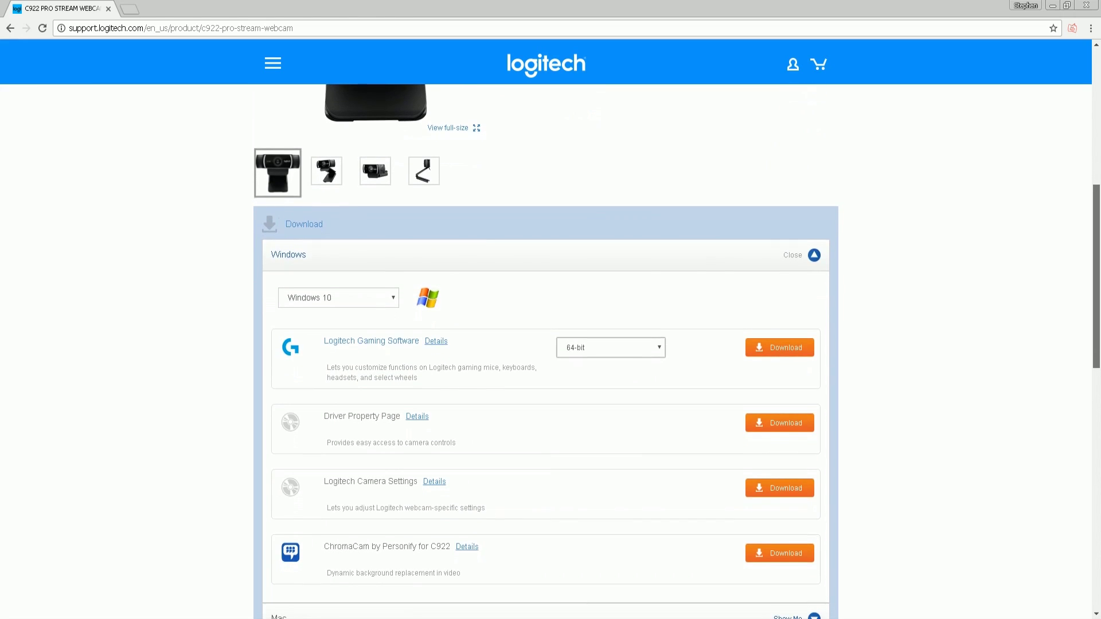
pyautogui.scroll(-1, 550, 344)
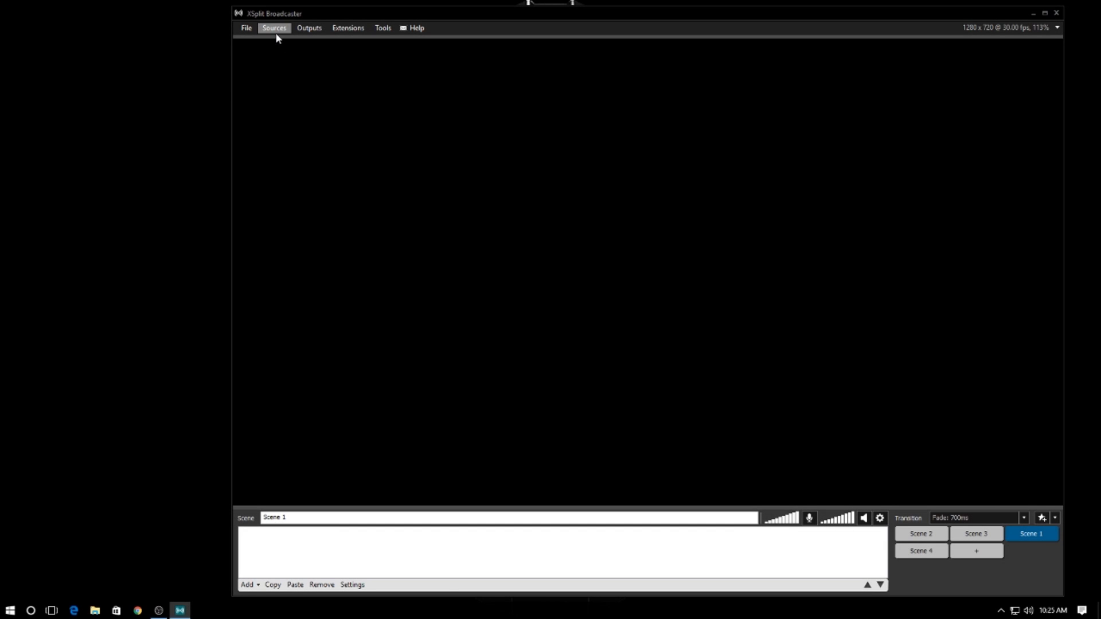
# Add Personify ChromaCam for C922 as a video device source in Scene 1
pyautogui.click(275, 29)
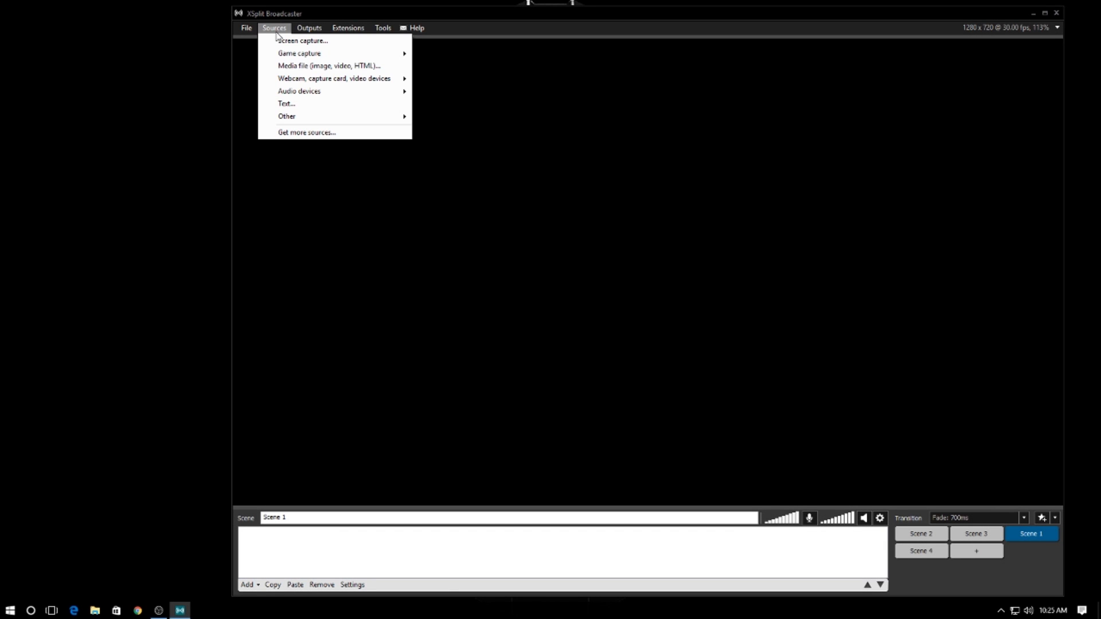
pyautogui.moveTo(350, 82)
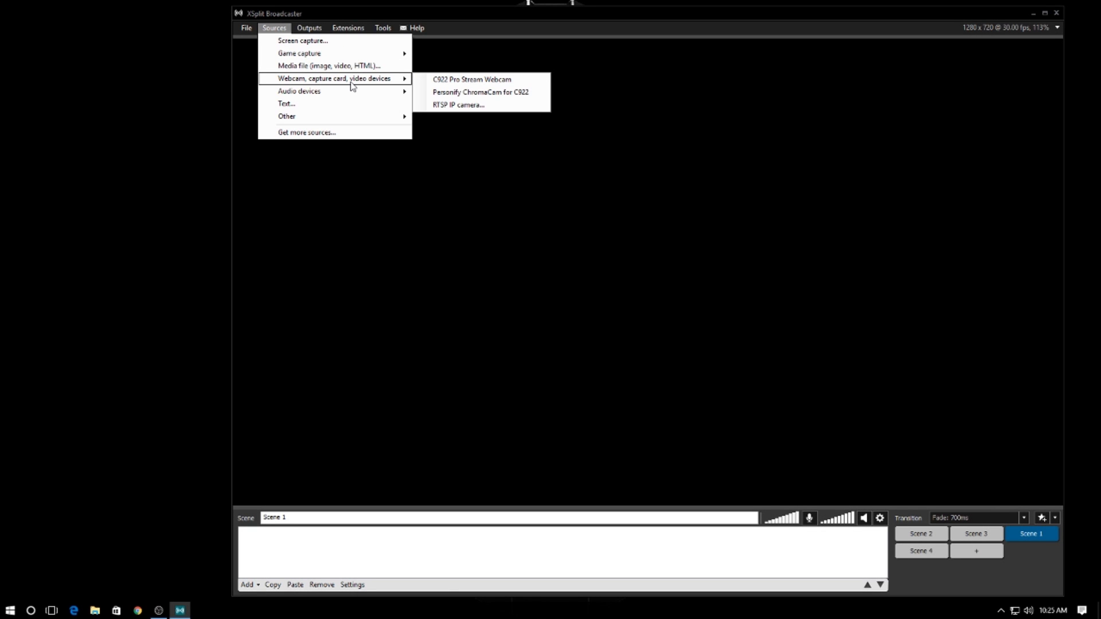
pyautogui.click(503, 94)
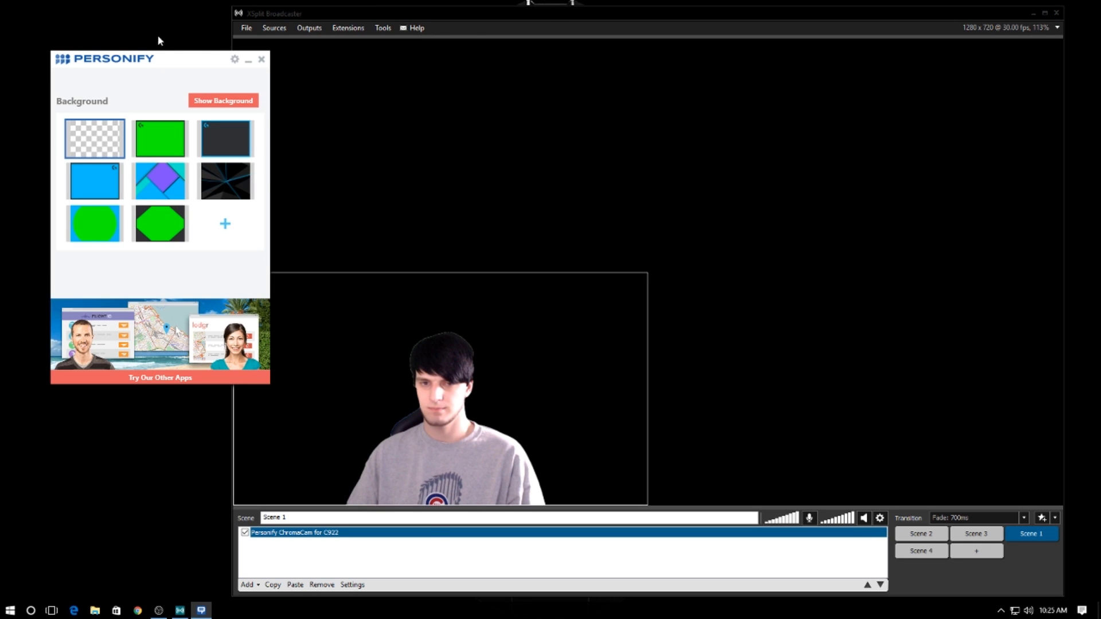
# Stretch the webcam feed to fill the scene and choose the dark streaked Personify background
pyautogui.moveTo(113, 23); pyautogui.dragTo(111, 22)
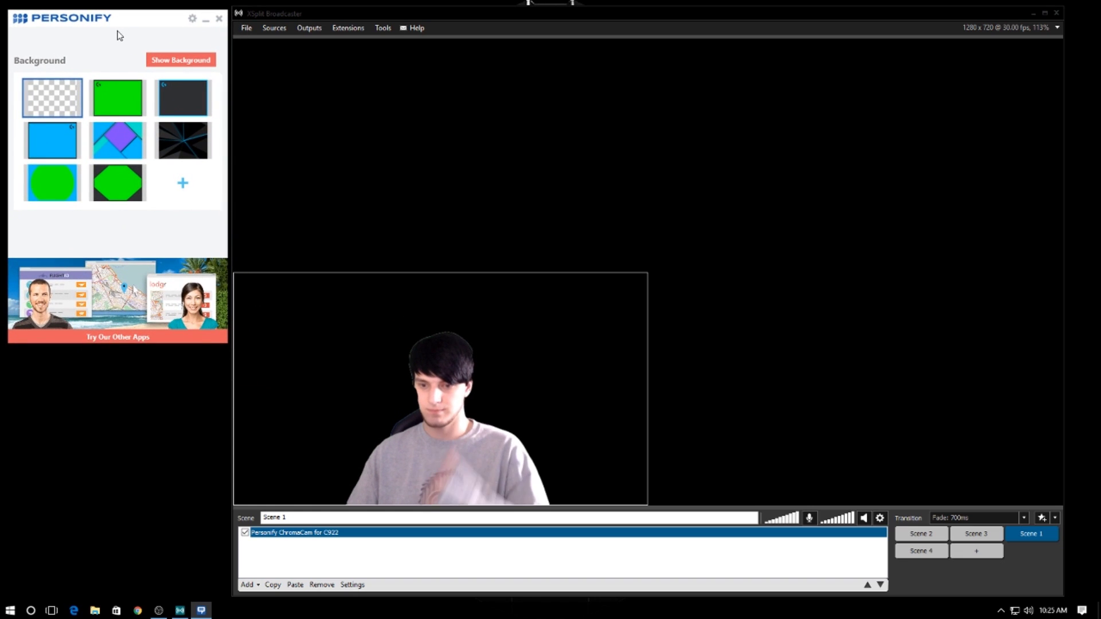
pyautogui.doubleClick(644, 274)
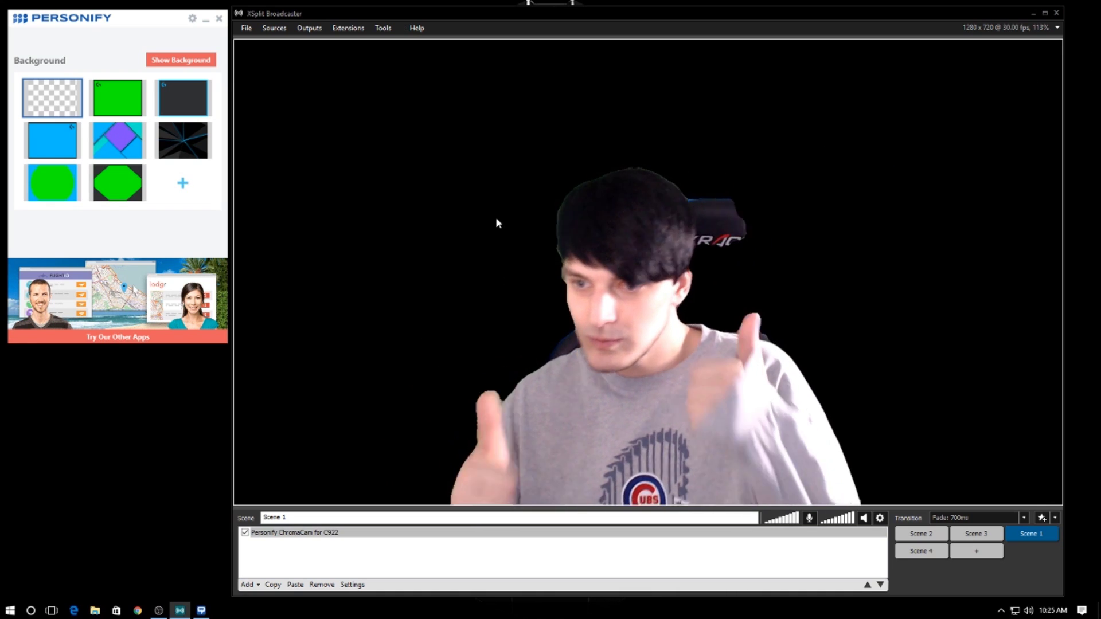
pyautogui.click(109, 94)
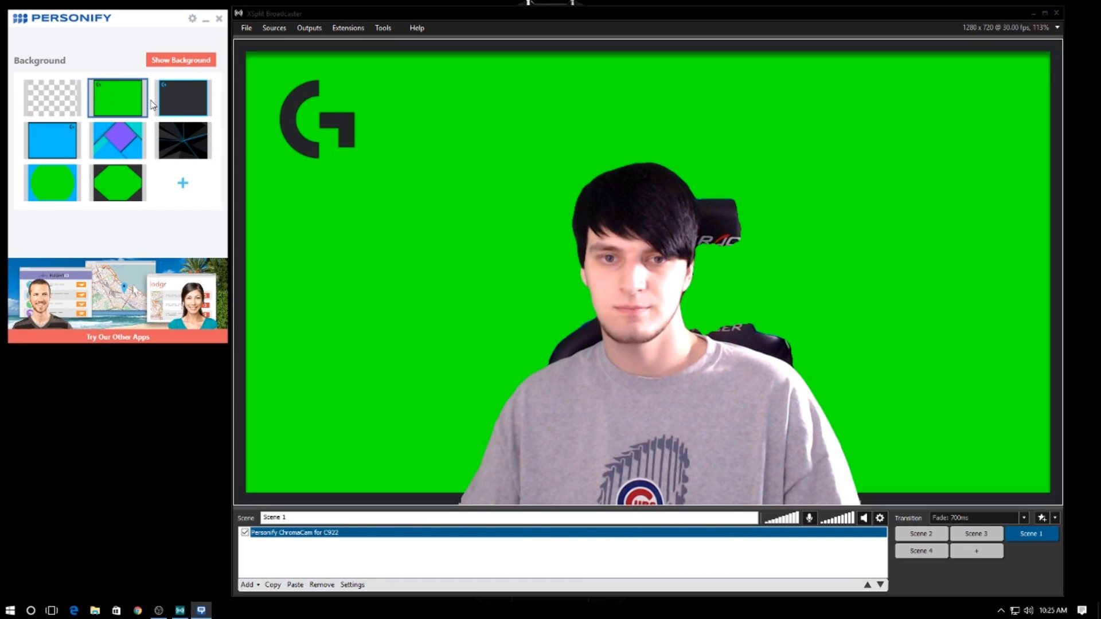
pyautogui.click(117, 141)
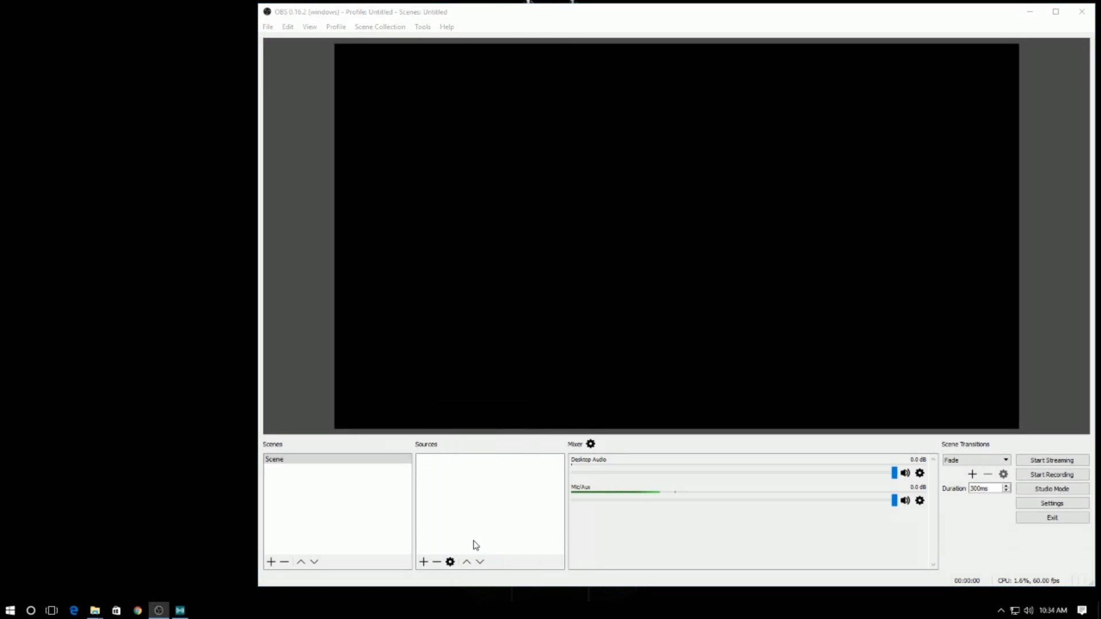
# Add a Video Capture Device source using the Personify ChromaCam for C922 device
pyautogui.click(475, 545)
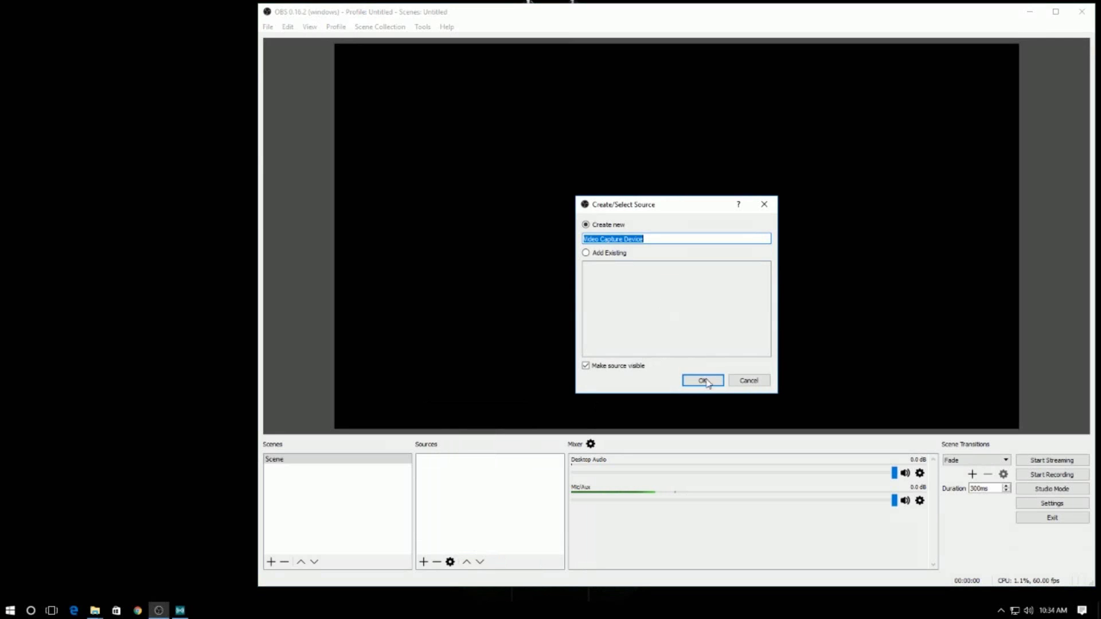
pyautogui.click(710, 383)
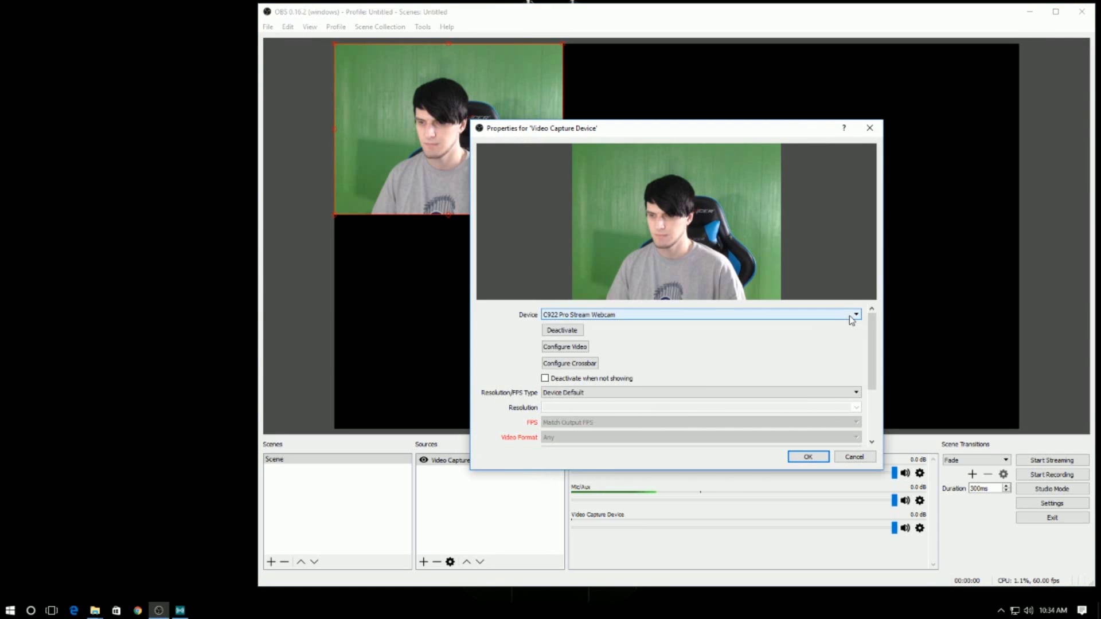
pyautogui.click(853, 315)
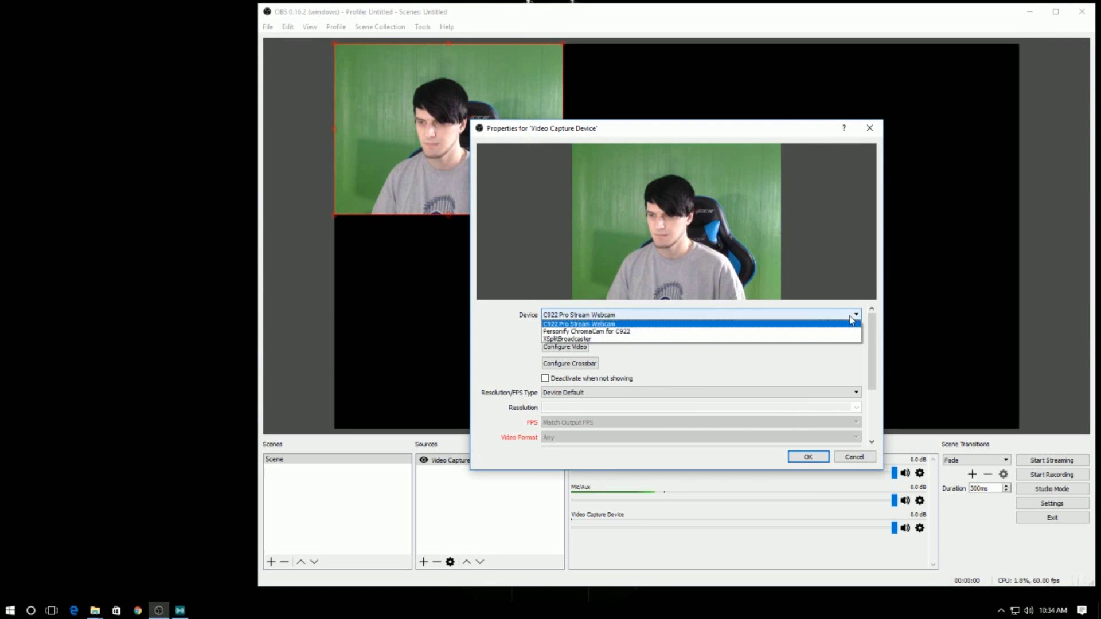
pyautogui.click(819, 333)
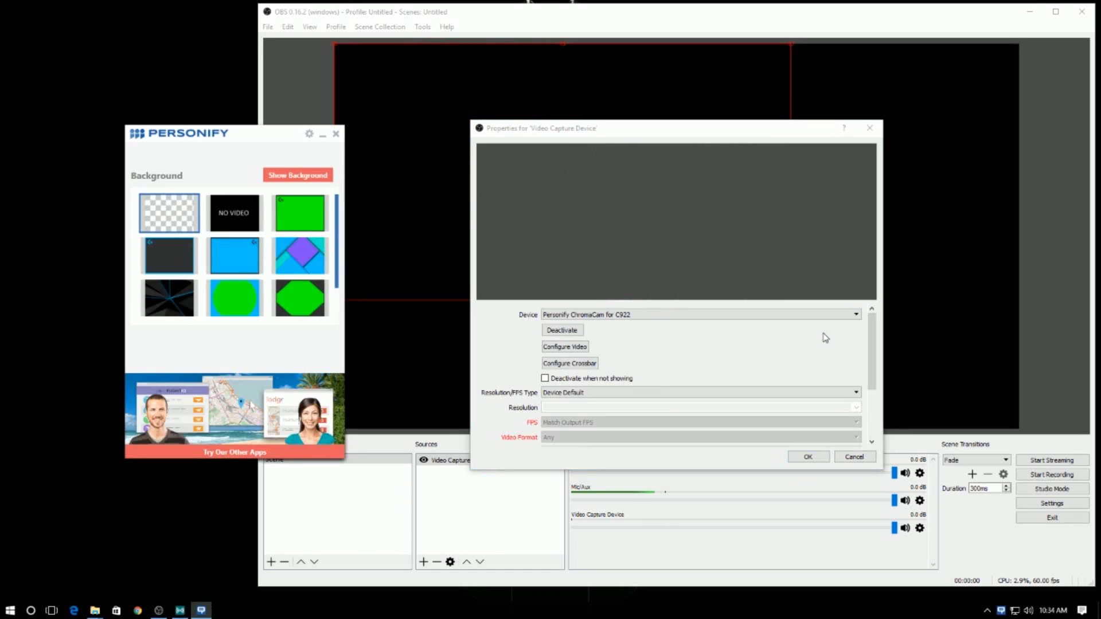
pyautogui.moveTo(232, 137); pyautogui.dragTo(107, 18)
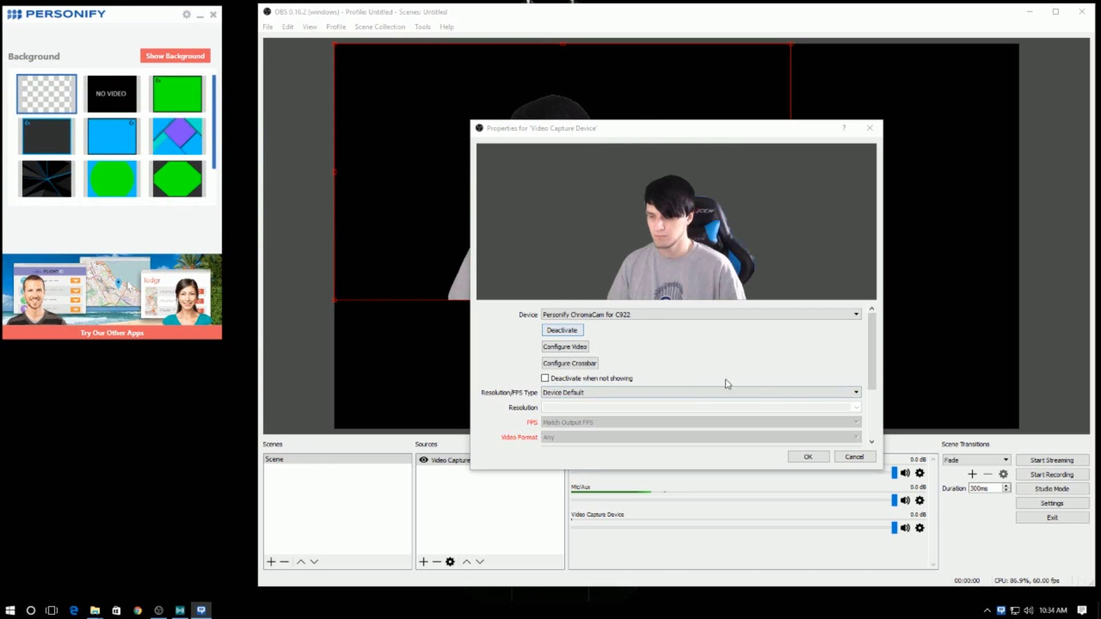
pyautogui.moveTo(871, 360); pyautogui.dragTo(869, 389)
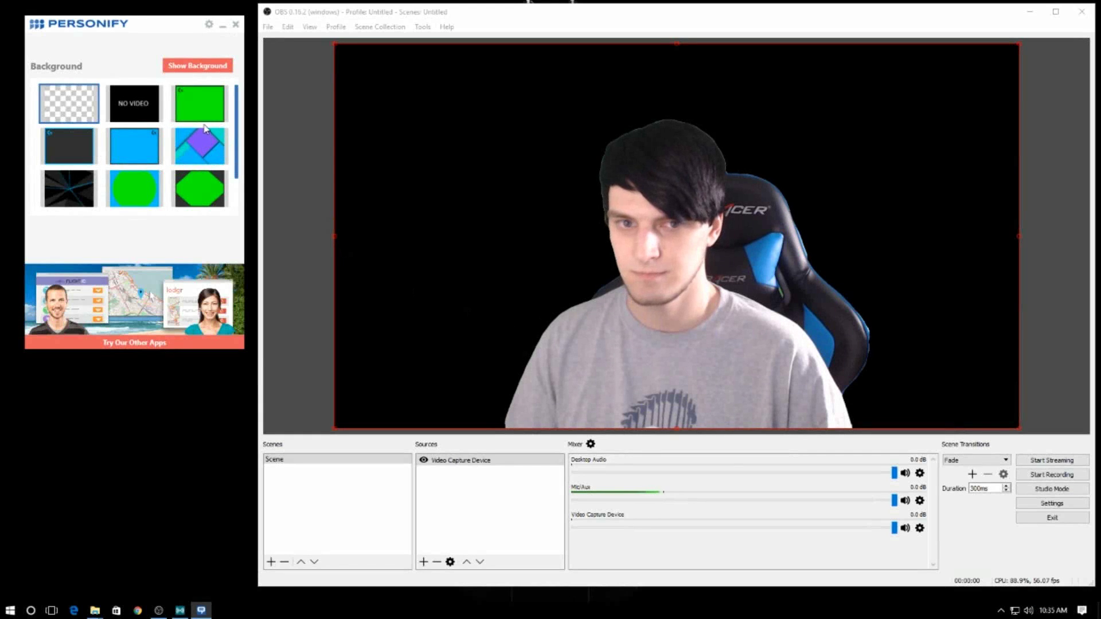
# Try the Personify backgrounds: blue, purple diamond, green octagon, dark streaked, NO VIDEO, ending on green Logitech
pyautogui.click(201, 109)
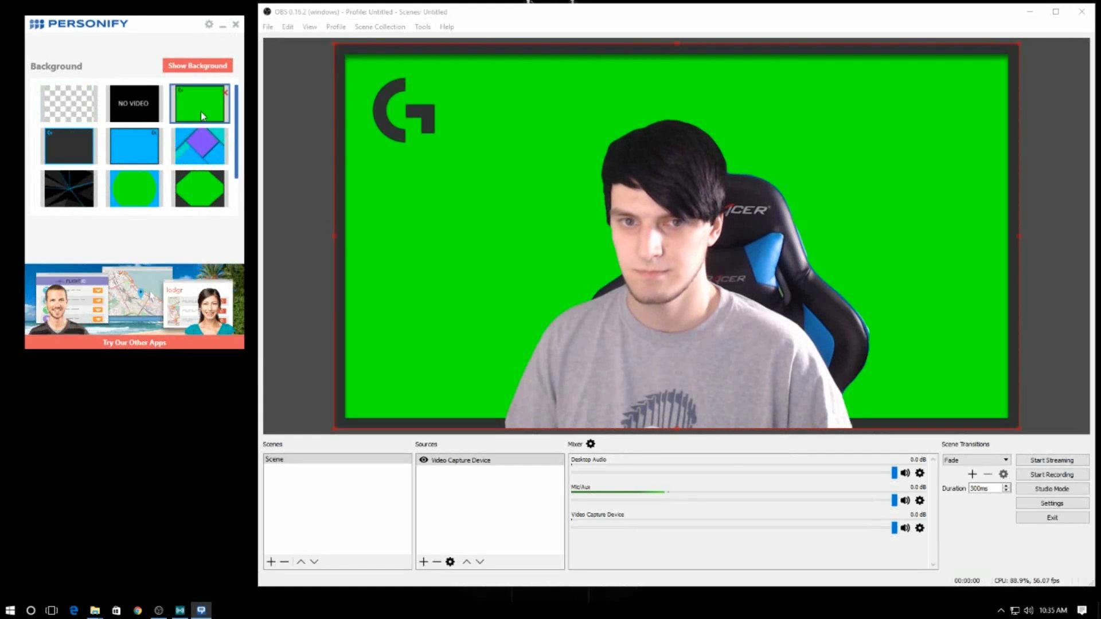
pyautogui.click(143, 158)
pyautogui.click(201, 146)
pyautogui.click(199, 188)
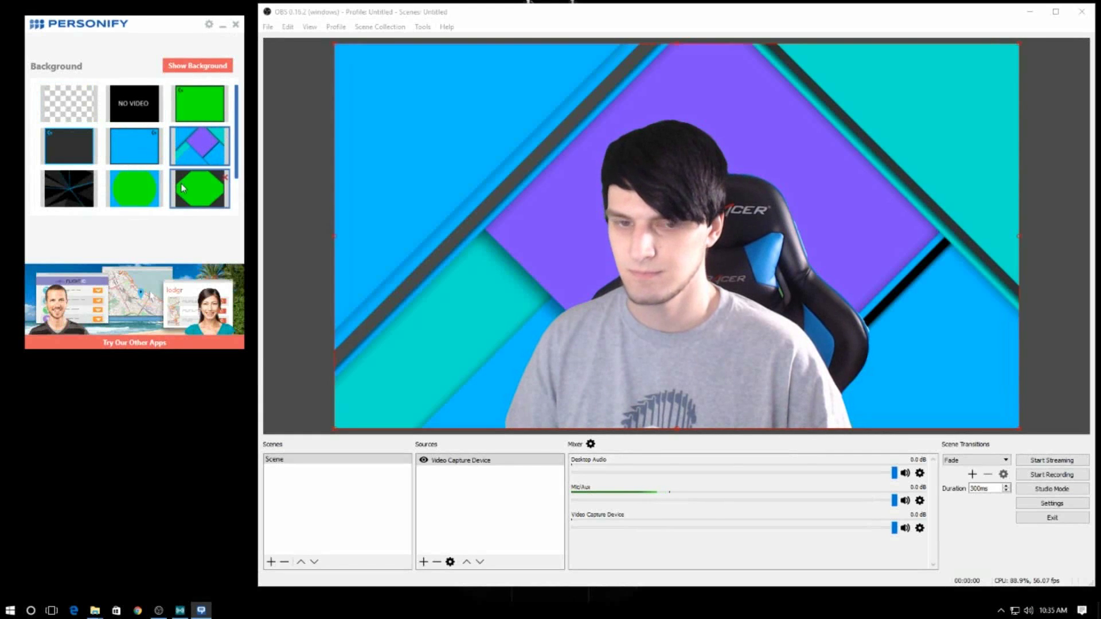
pyautogui.click(80, 189)
pyautogui.click(96, 148)
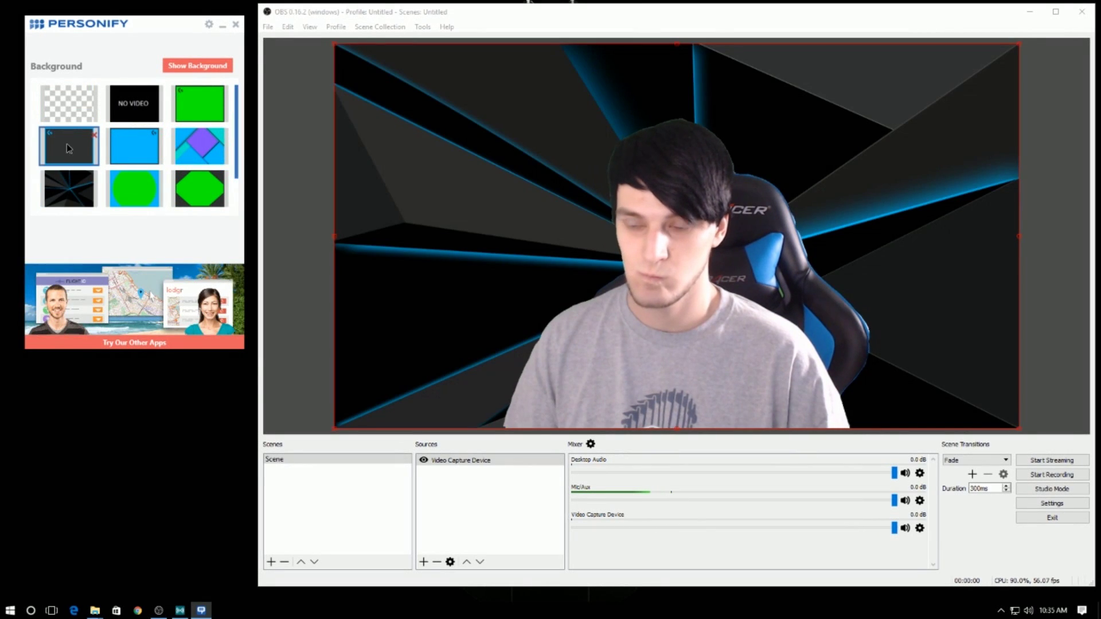
pyautogui.click(134, 145)
pyautogui.click(134, 103)
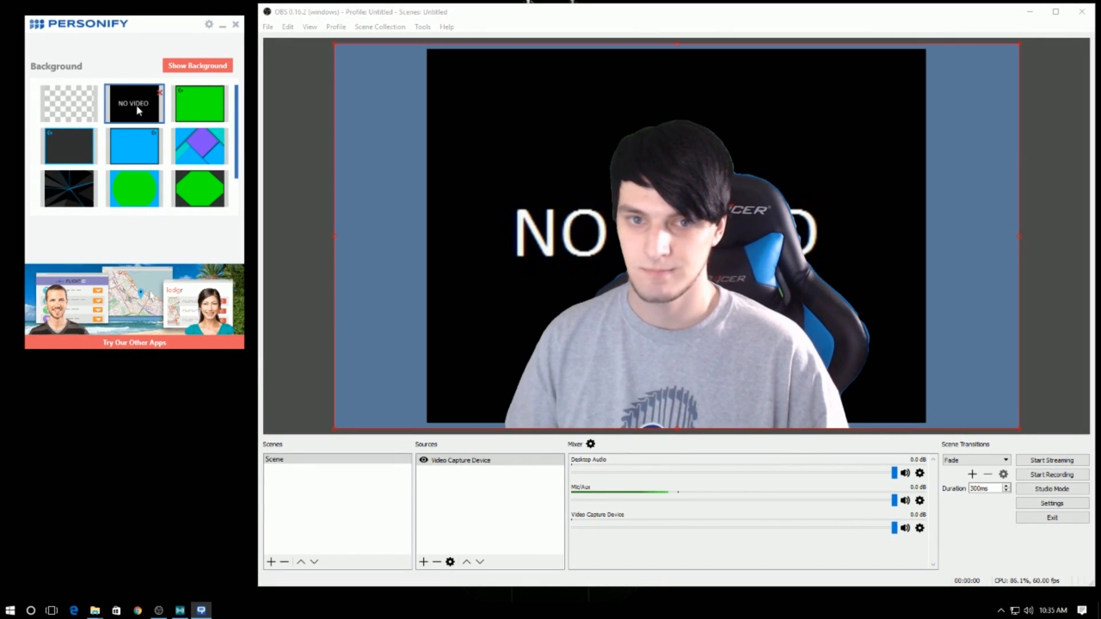
pyautogui.click(200, 103)
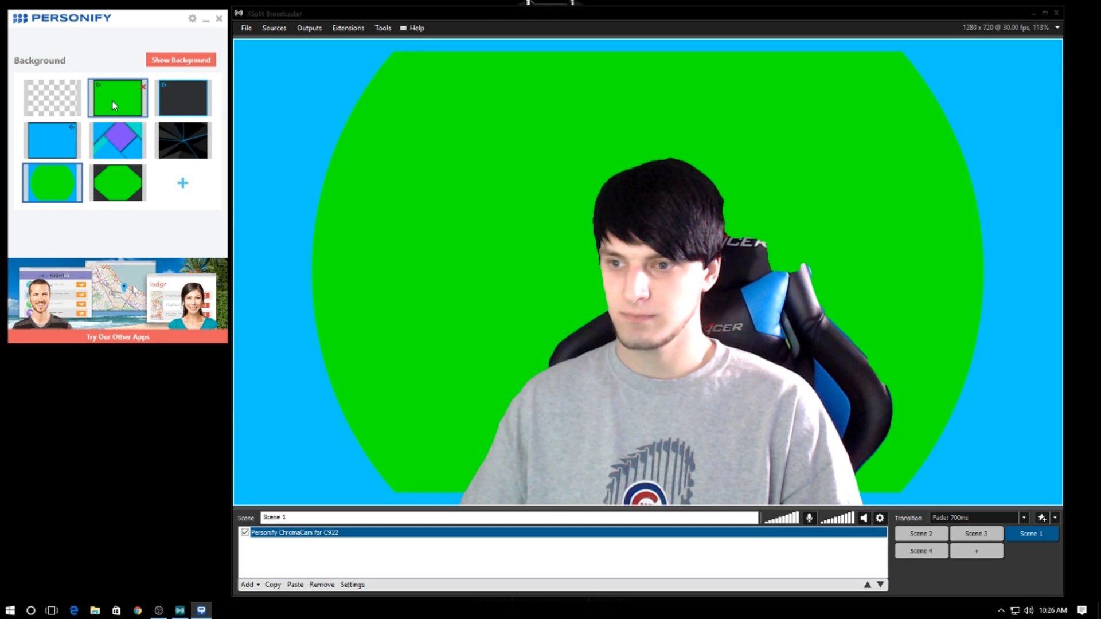
# Cycle through the purple diamond, blue Logitech, green circle and dark octagon backgrounds, then pick transparent checkerboard
pyautogui.click(117, 139)
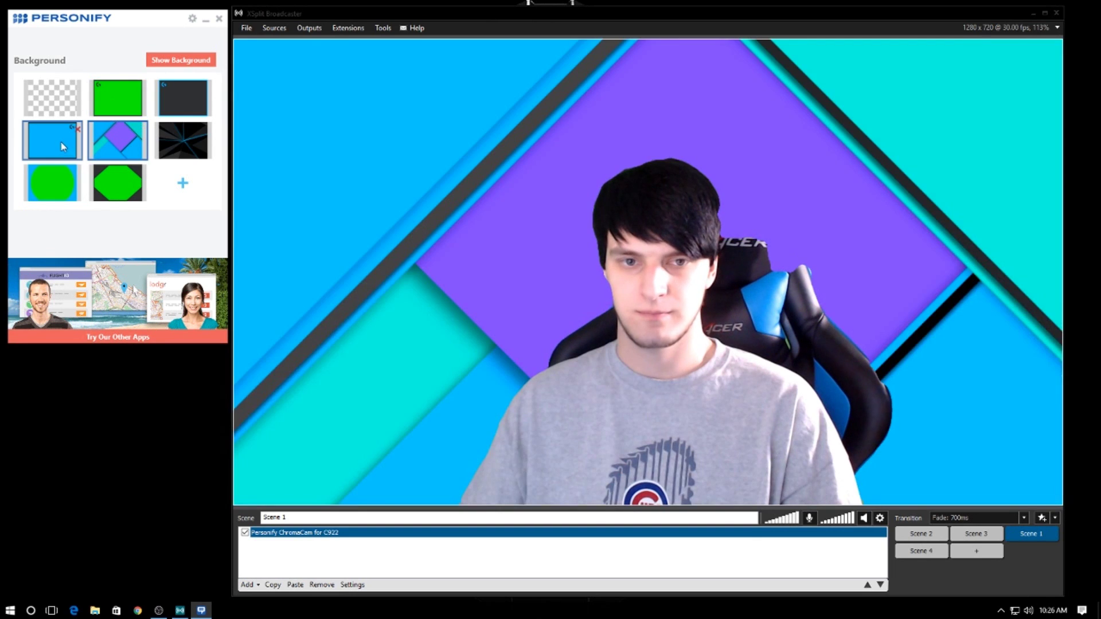
pyautogui.click(53, 140)
pyautogui.click(51, 182)
pyautogui.click(121, 187)
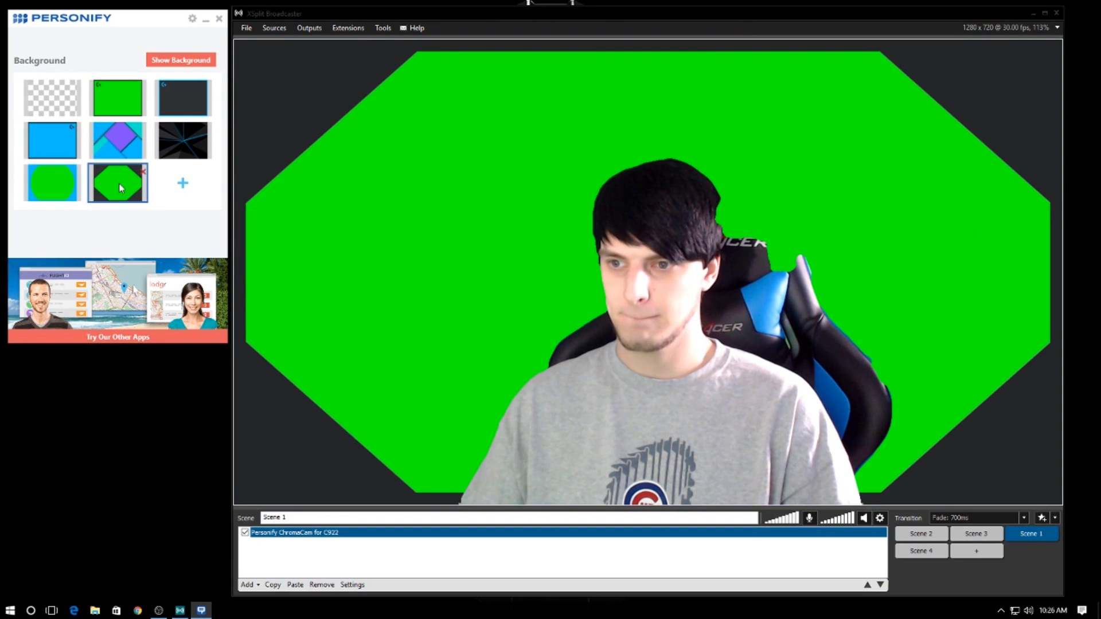
pyautogui.click(52, 182)
pyautogui.click(53, 140)
pyautogui.click(118, 140)
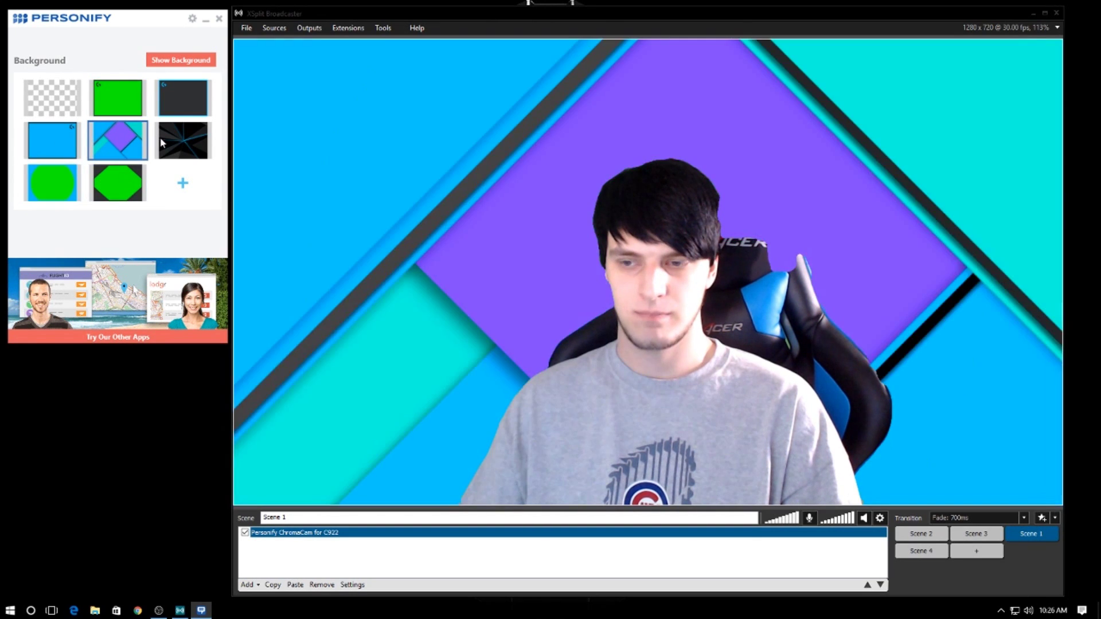
pyautogui.click(179, 98)
pyautogui.click(112, 102)
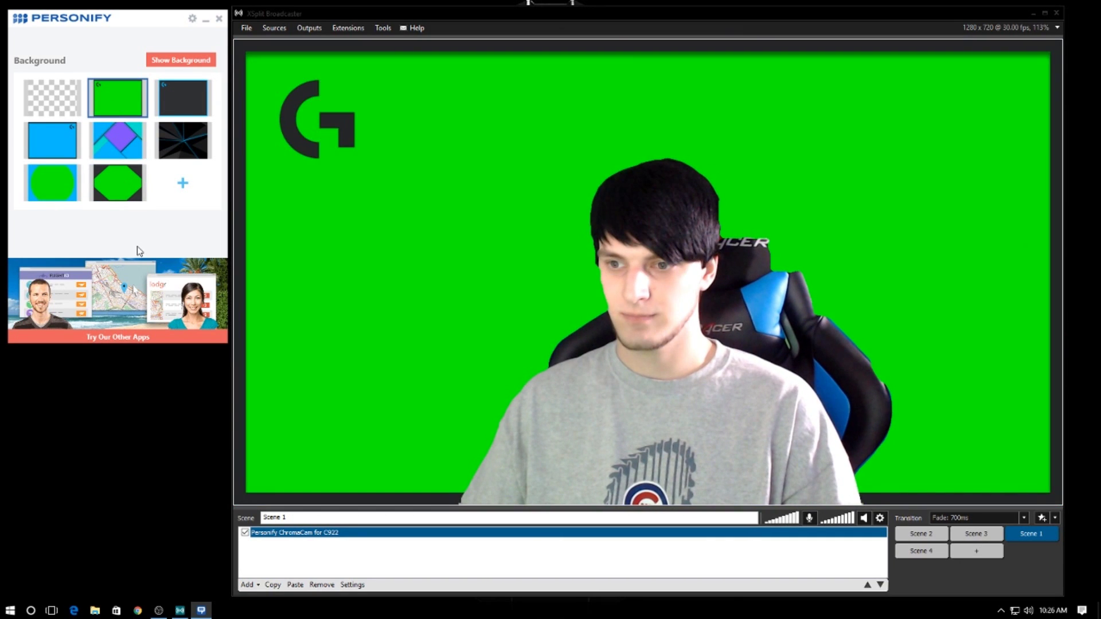
pyautogui.click(60, 103)
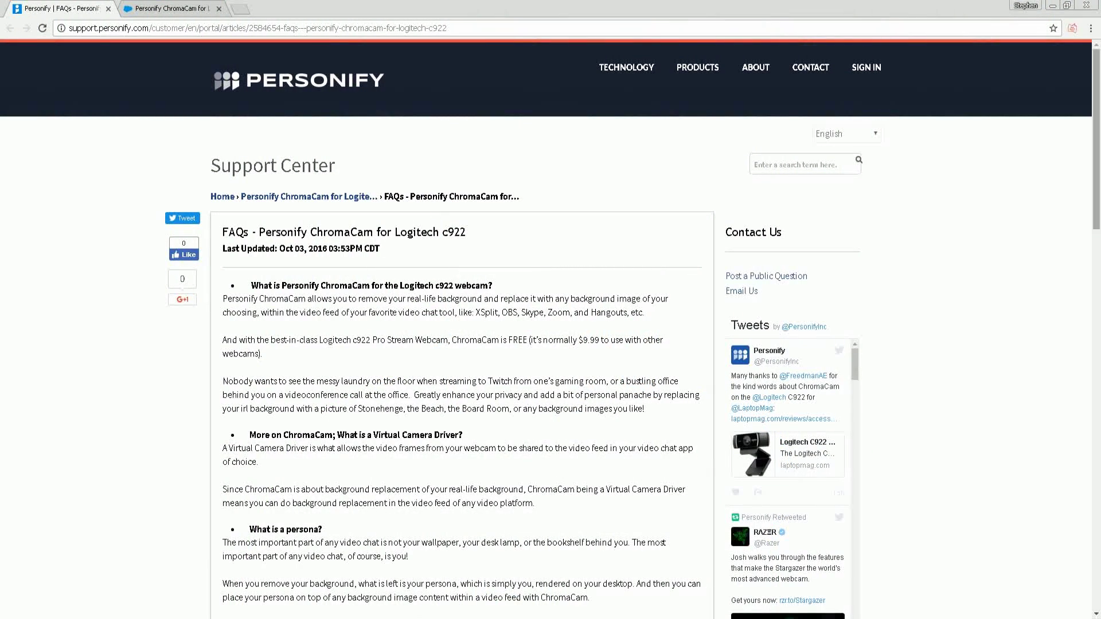
# Scroll the ChromaCam FAQ down to the persona and Dynamic Green Screen answers
pyautogui.scroll(-1, 550, 329)
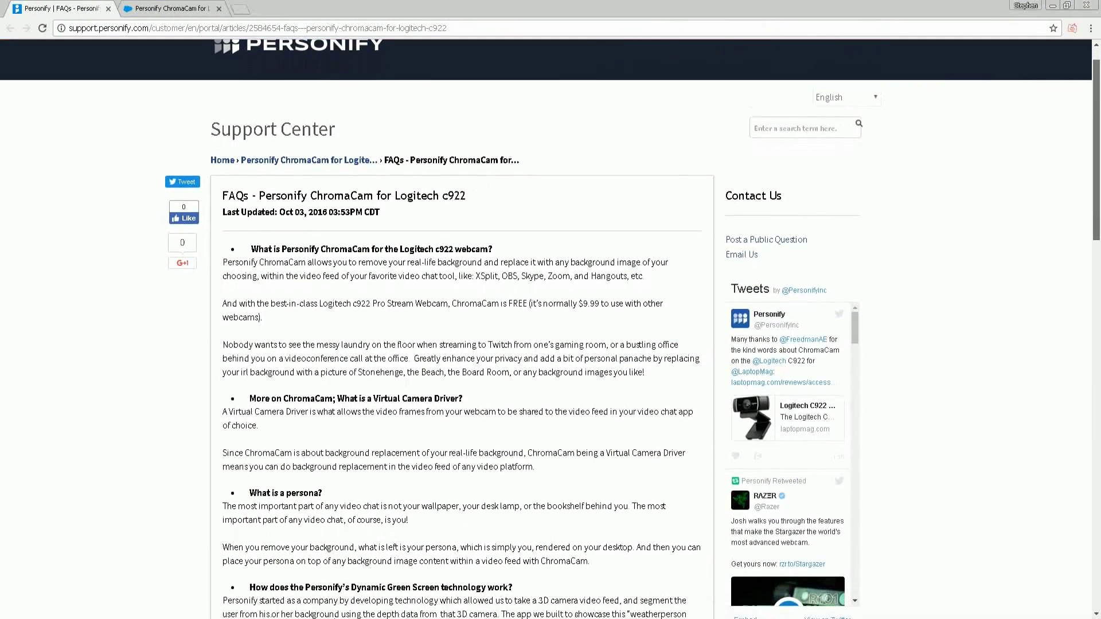
pyautogui.scroll(-2, 550, 329)
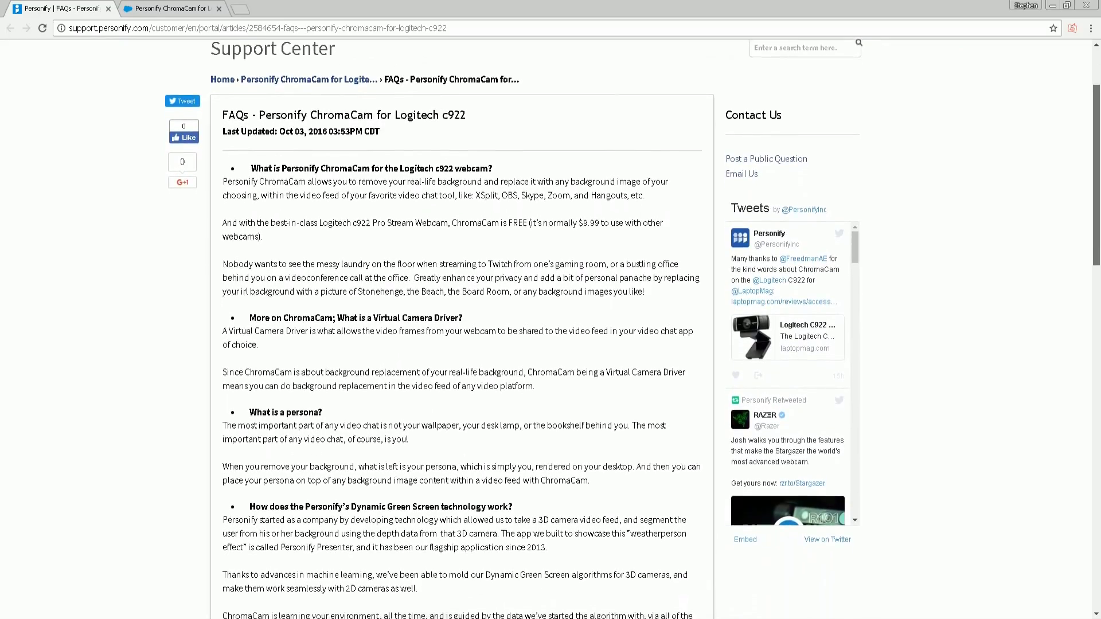
pyautogui.scroll(-2, 550, 329)
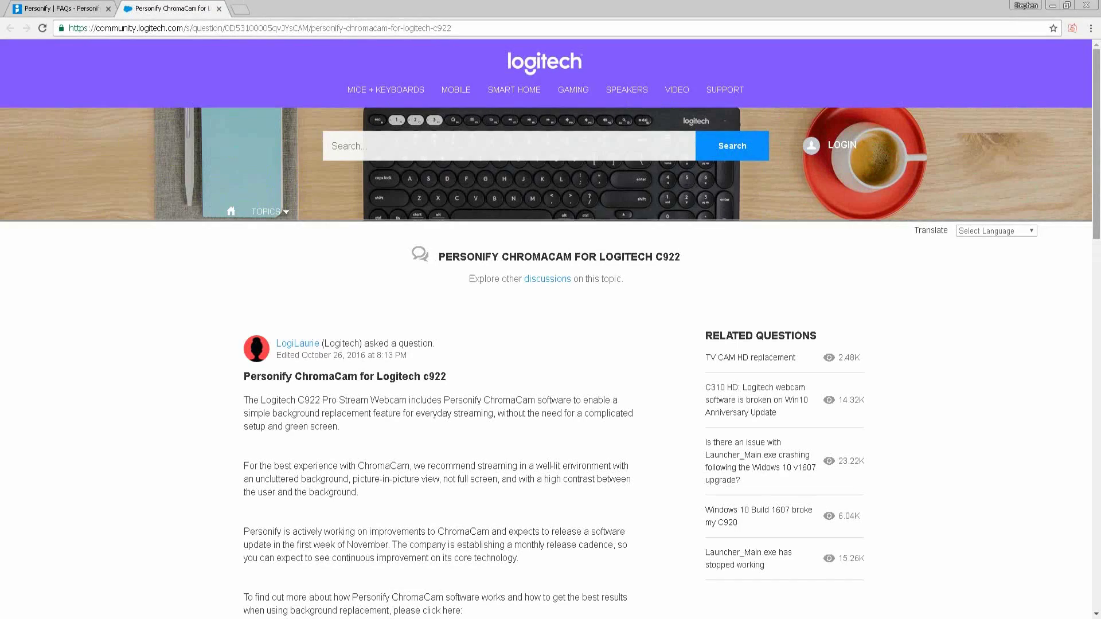
pyautogui.scroll(-2, 550, 328)
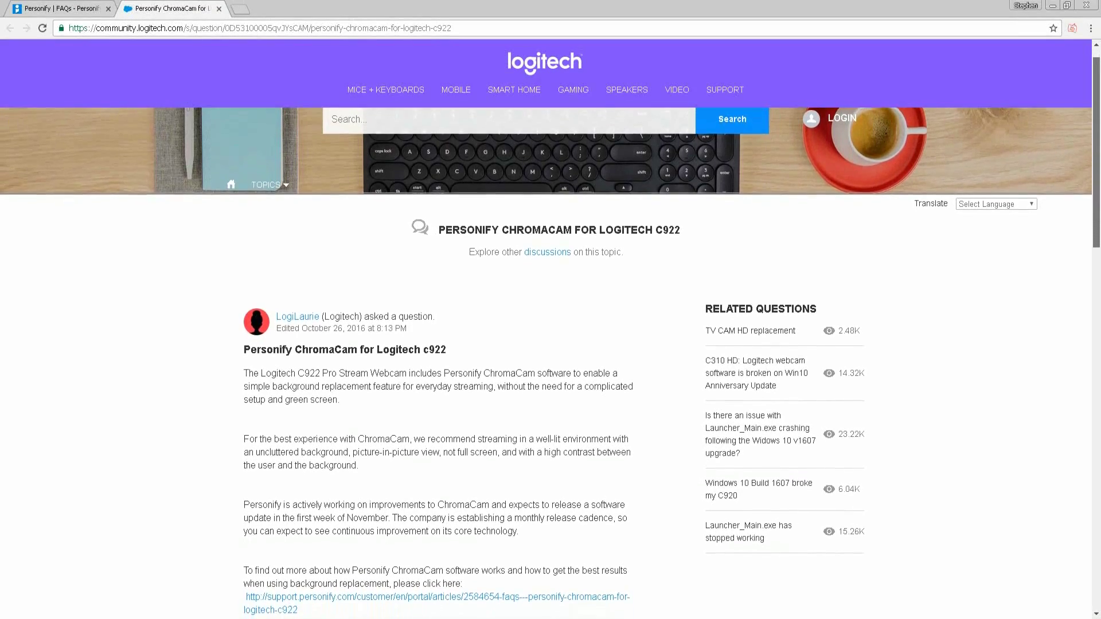
# Scroll the Logitech Community question page down to the support link and Best Answer
pyautogui.scroll(-3, 551, 329)
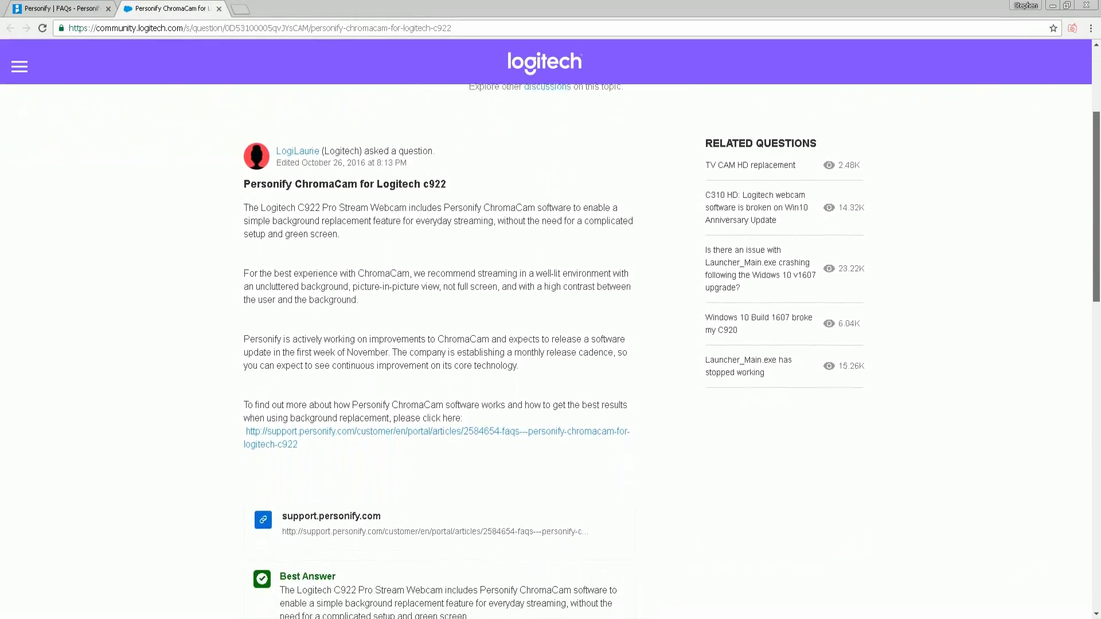
pyautogui.scroll(-3, 550, 328)
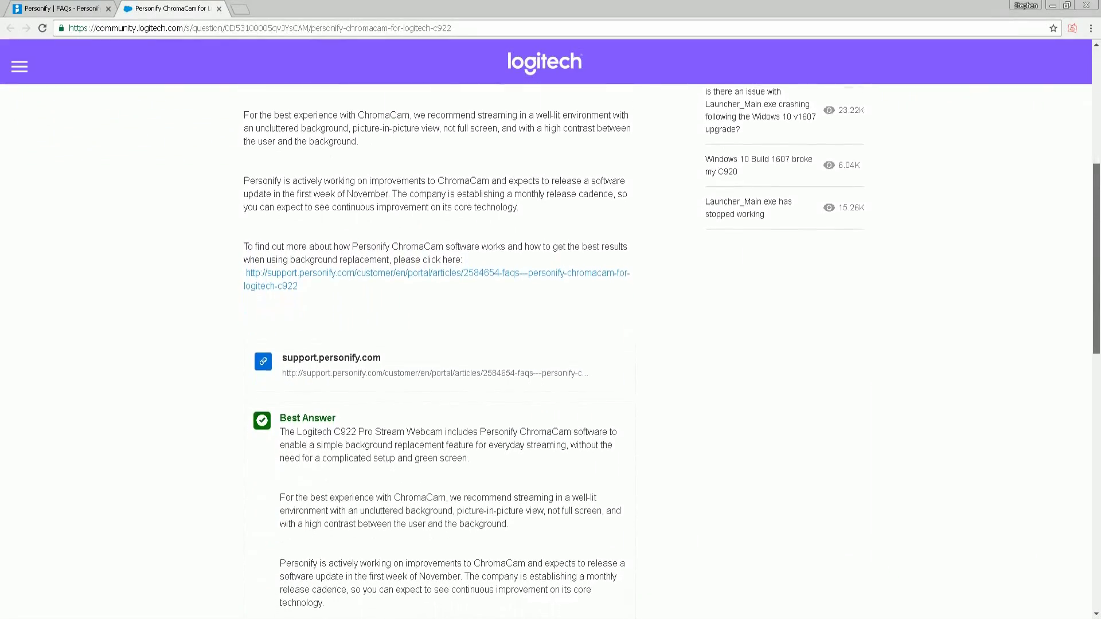
pyautogui.scroll(-3, 550, 328)
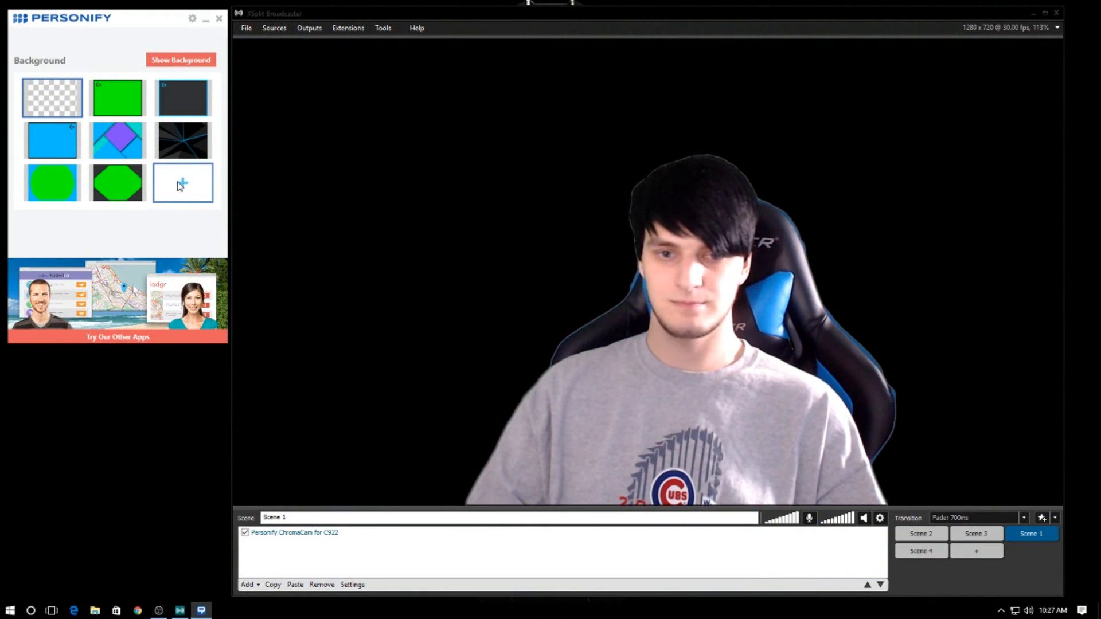
# Add the novideo image as a custom Personify background and apply it to the webcam
pyautogui.click(180, 185)
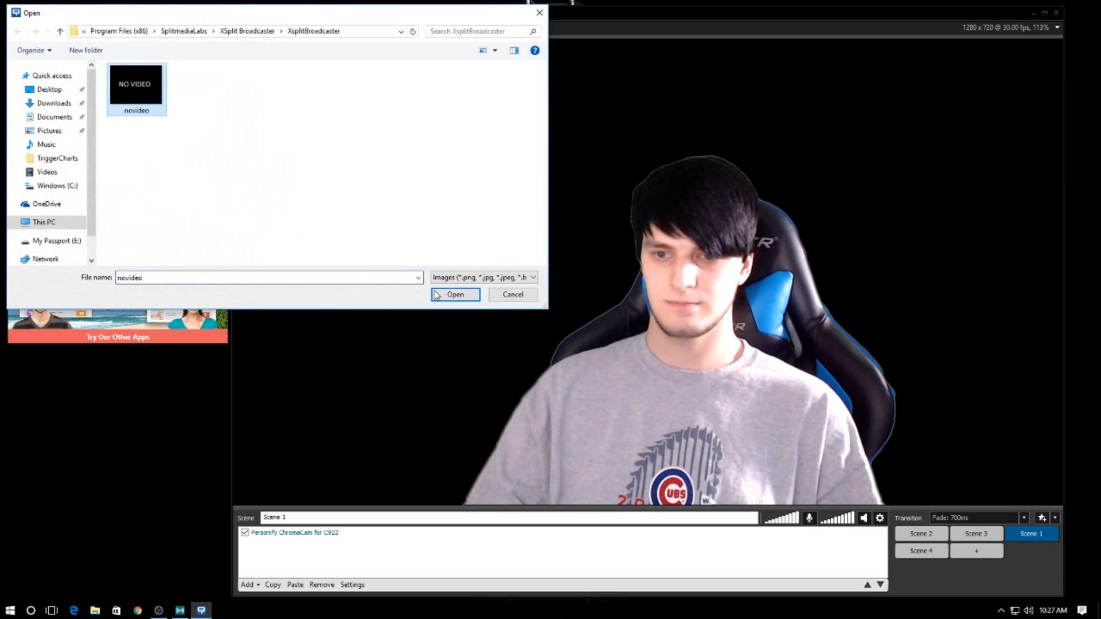
pyautogui.click(435, 295)
pyautogui.click(128, 104)
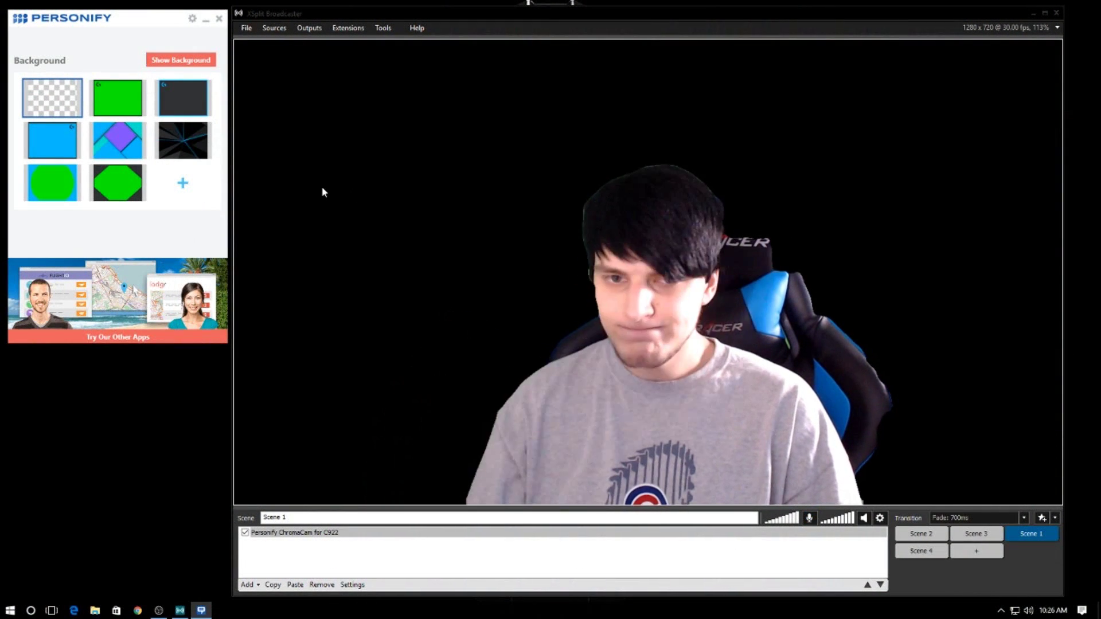
# Set the ChromaCam source's Keying to Chroma Key on its Color tab, then close the properties
pyautogui.rightClick(322, 191)
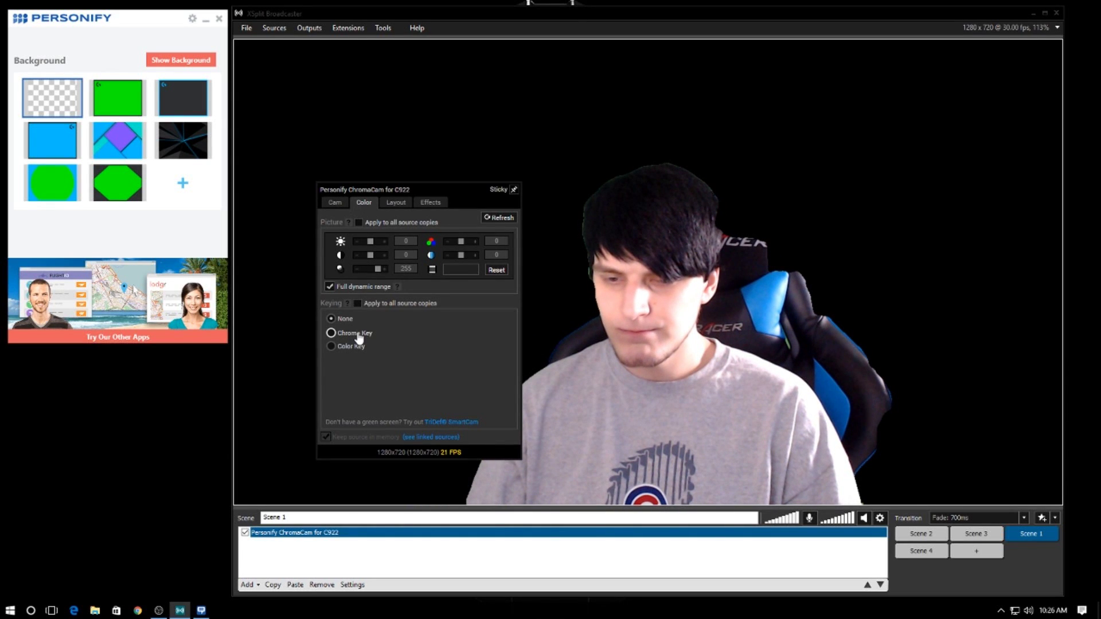
pyautogui.click(331, 333)
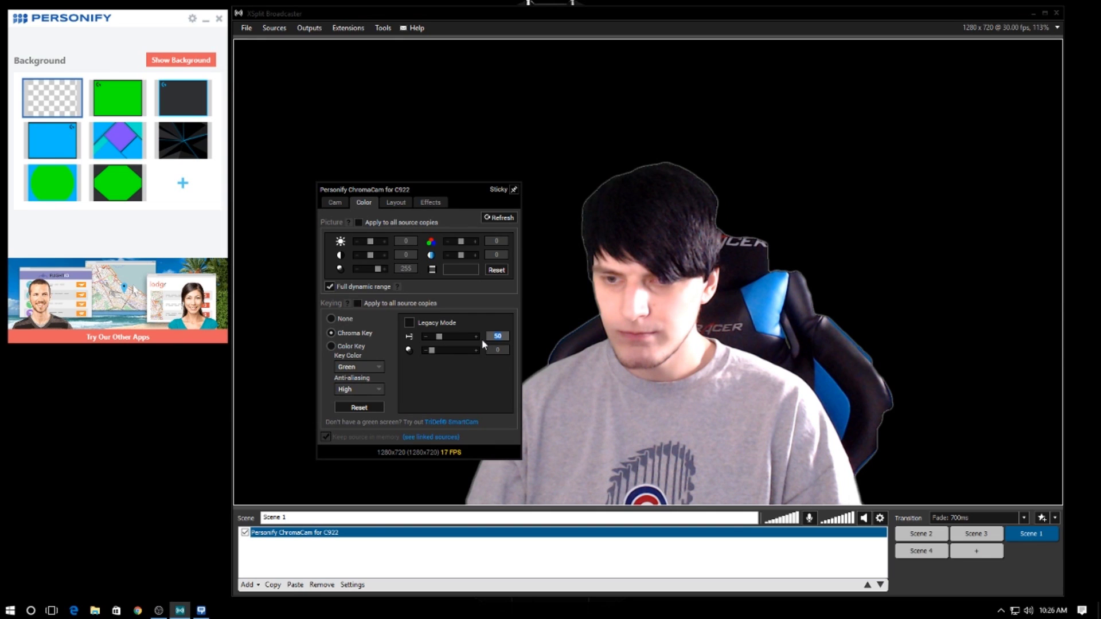
pyautogui.click(315, 151)
pyautogui.click(381, 561)
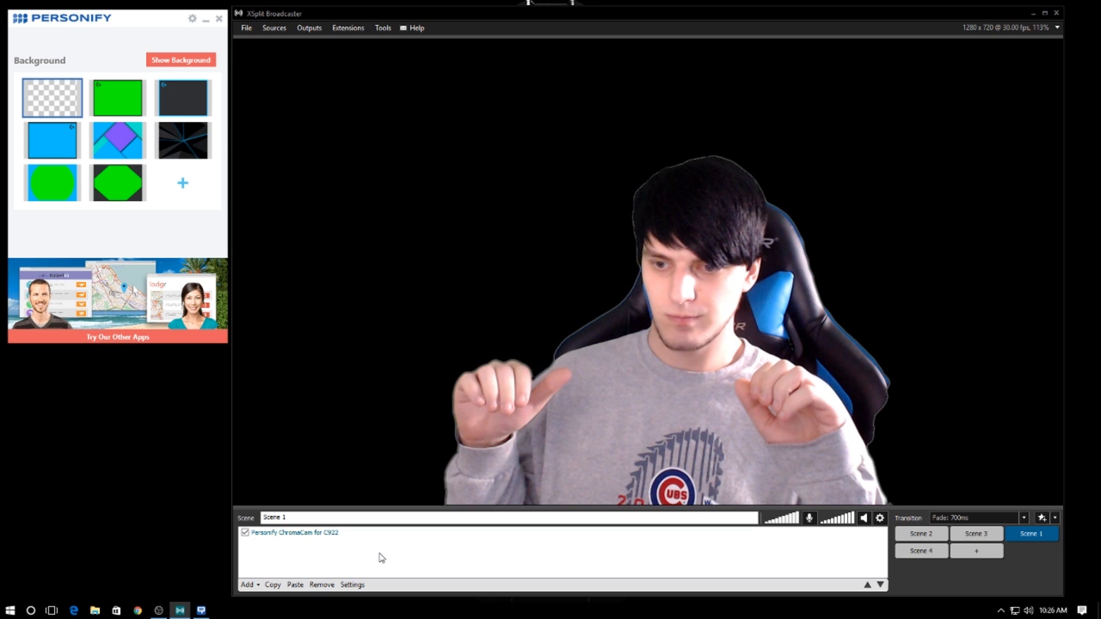
# Flip the Personify ChromaCam for C922 source's Keying between None and Chroma Key three times, ending on Chroma Key
pyautogui.click(389, 317)
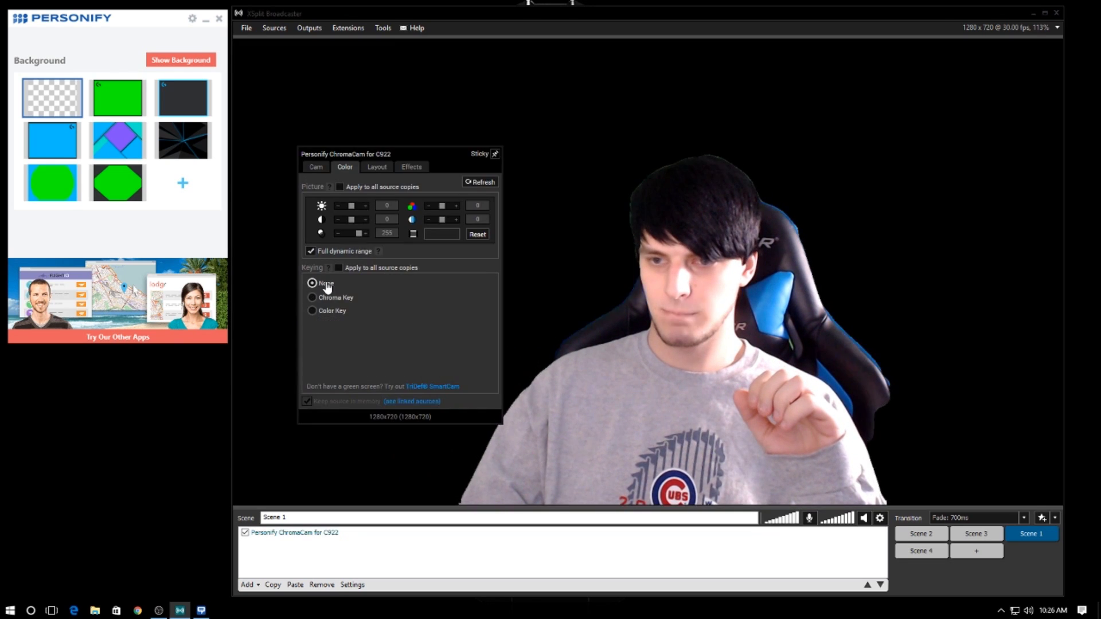
pyautogui.click(327, 299)
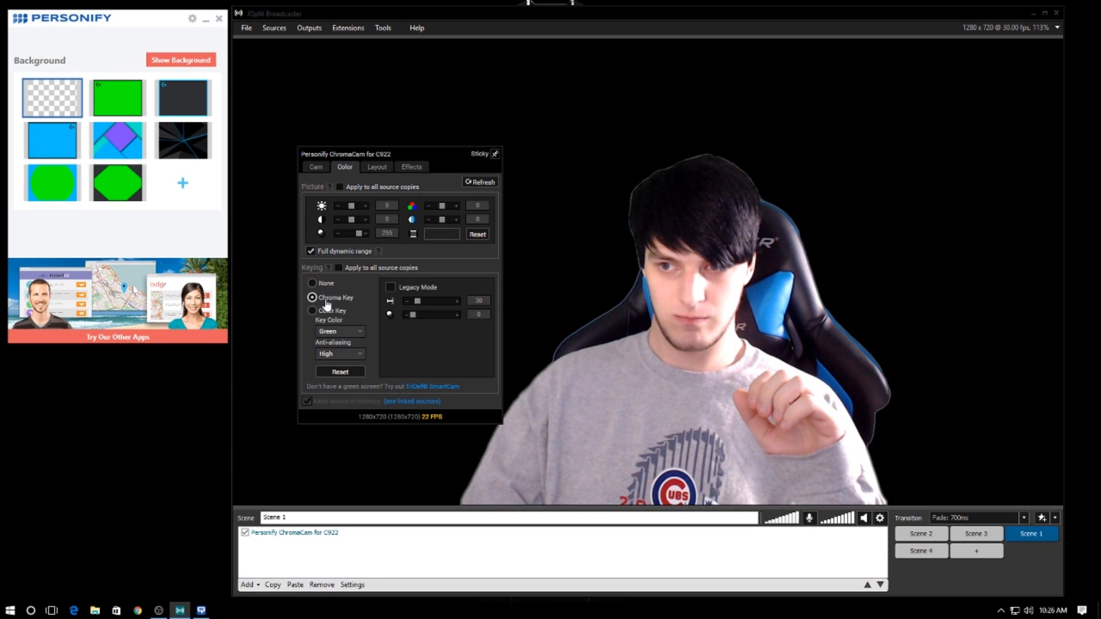
pyautogui.press('Up')
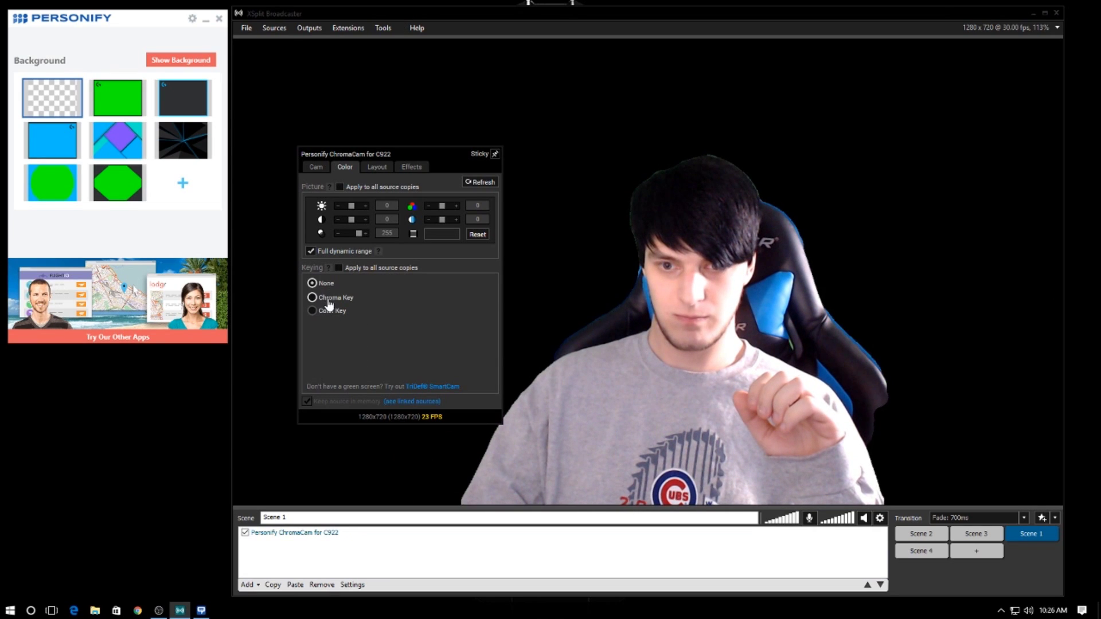
pyautogui.click(331, 300)
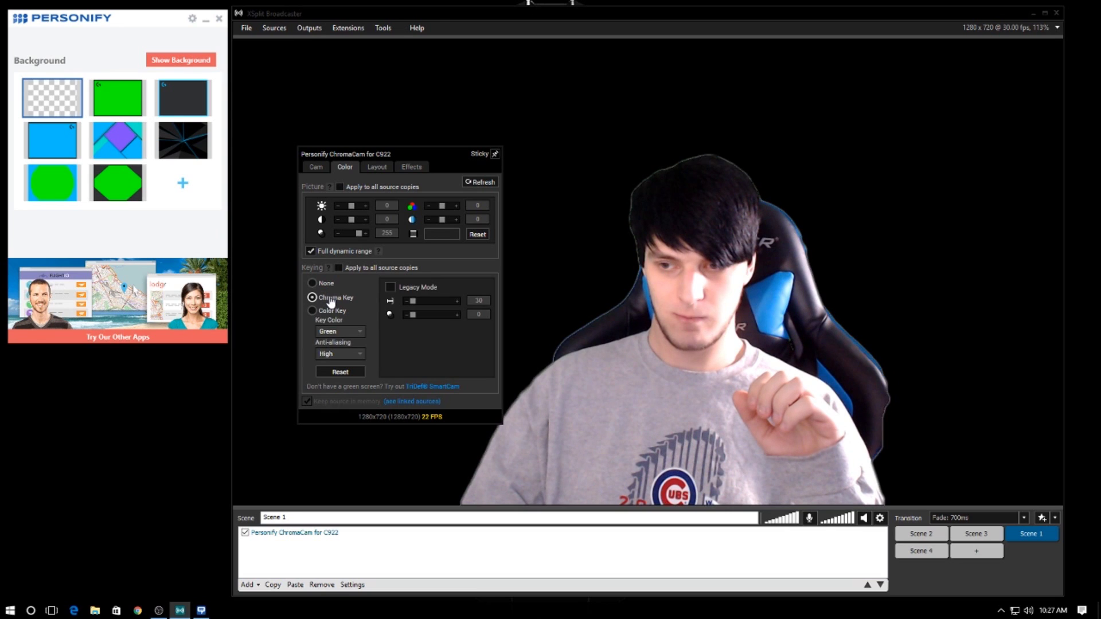
pyautogui.click(326, 286)
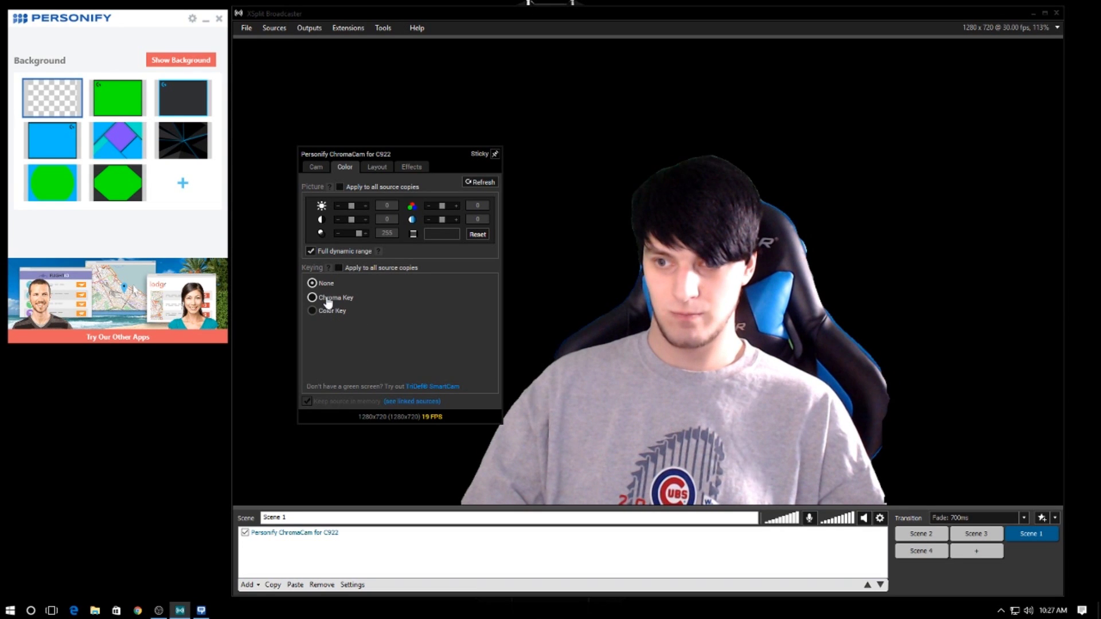
pyautogui.click(328, 299)
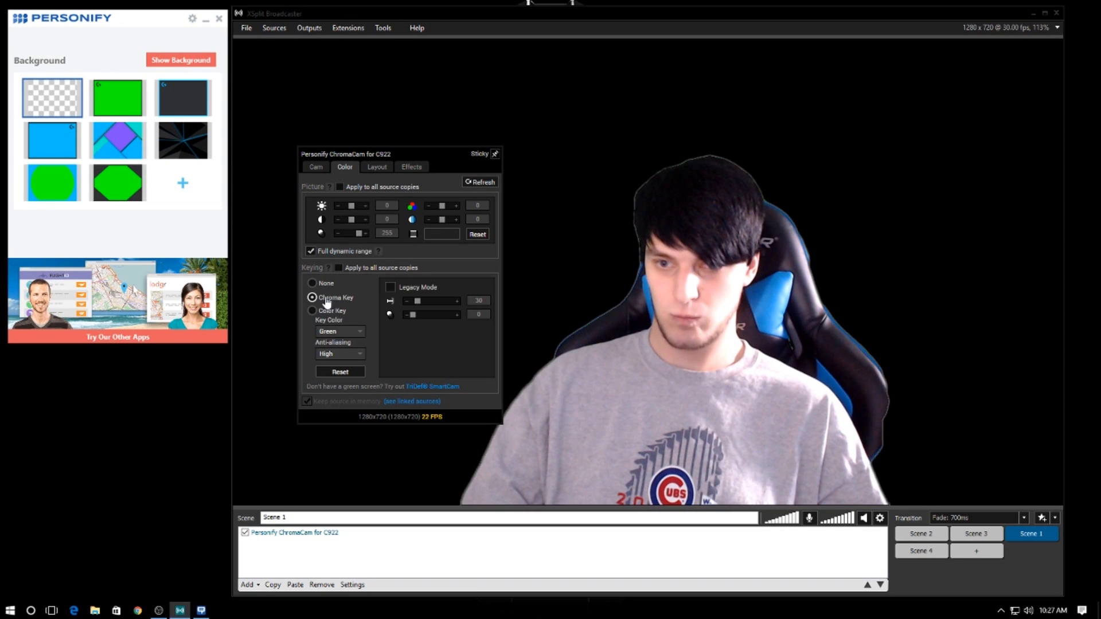
pyautogui.click(327, 308)
pyautogui.click(327, 298)
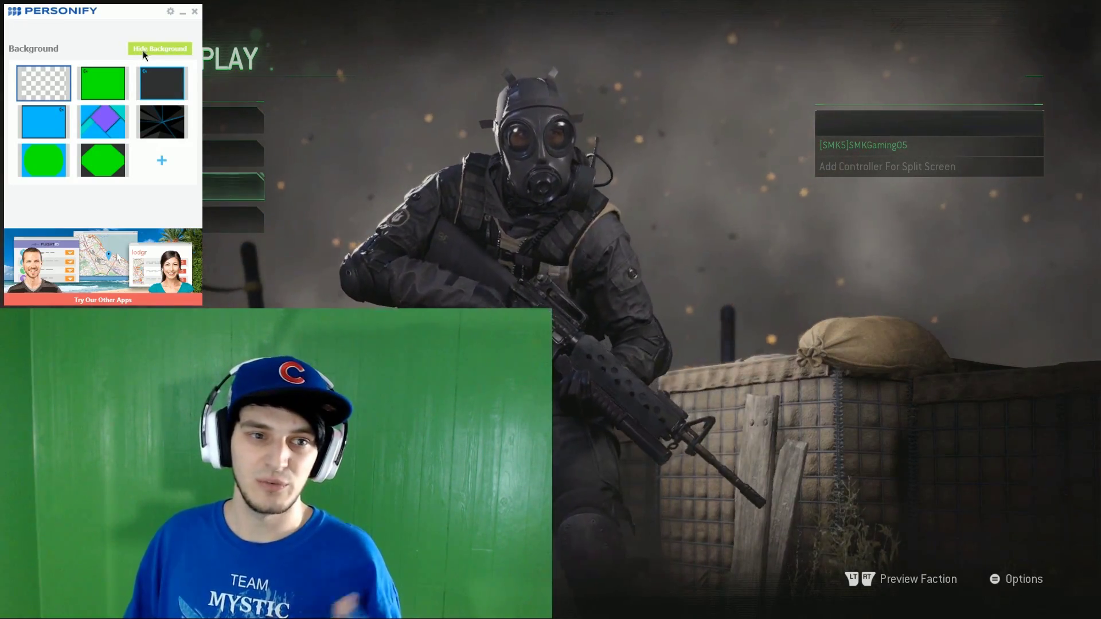
# Hide the room background and try the plain green and dark Logitech G backdrops
pyautogui.click(144, 50)
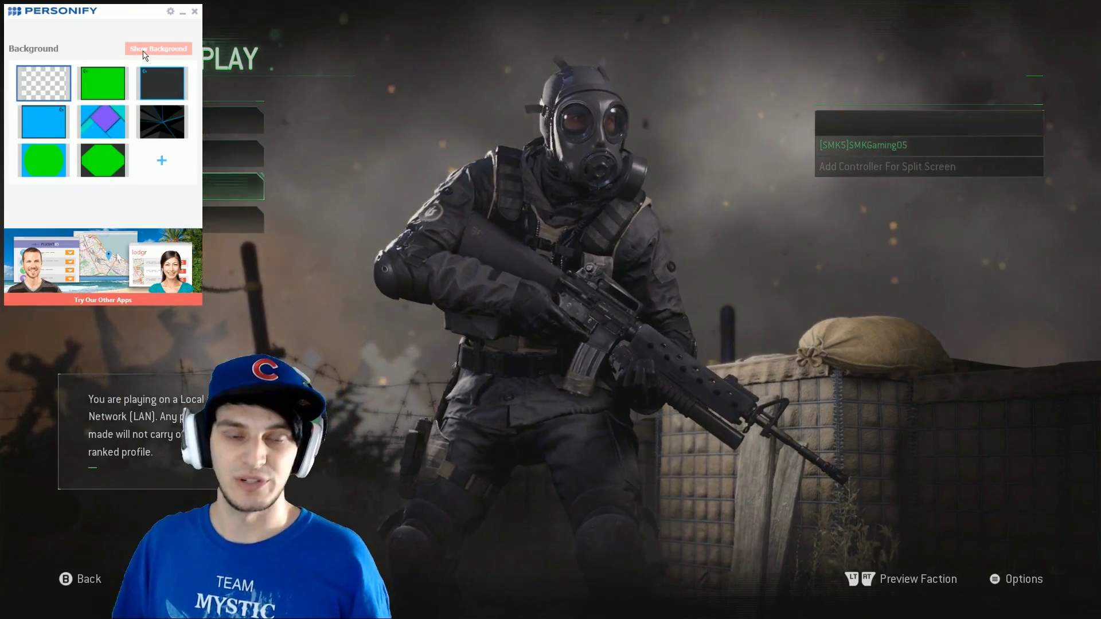
pyautogui.click(102, 80)
pyautogui.click(159, 83)
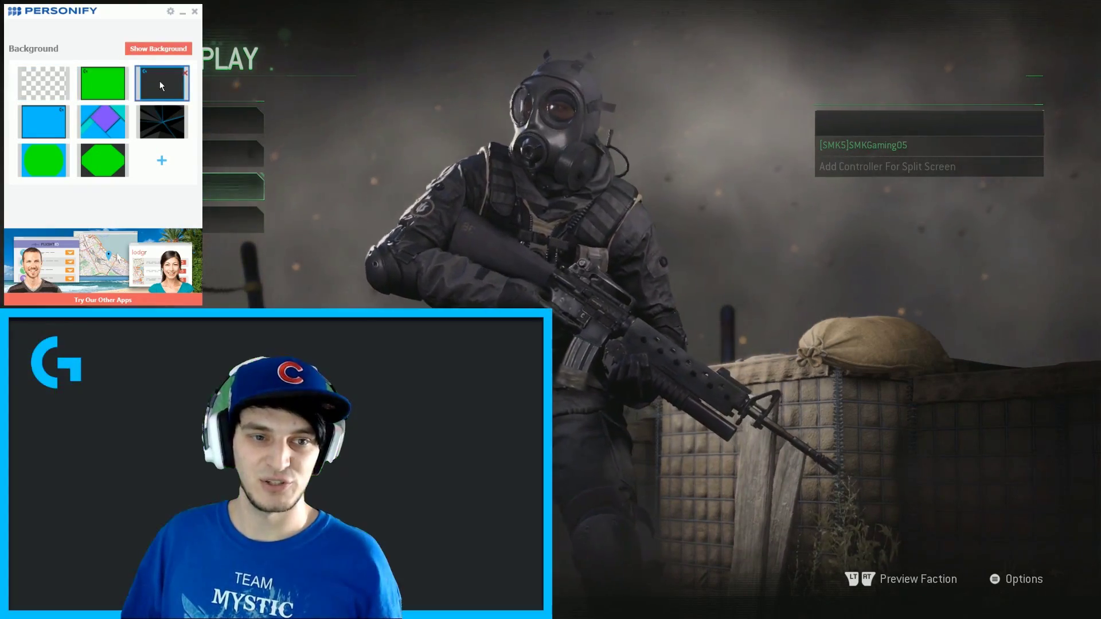
# Try the blue rays, plain blue, green circle and green octagon backdrops, ending on transparent
pyautogui.click(162, 121)
pyautogui.click(53, 119)
pyautogui.click(66, 160)
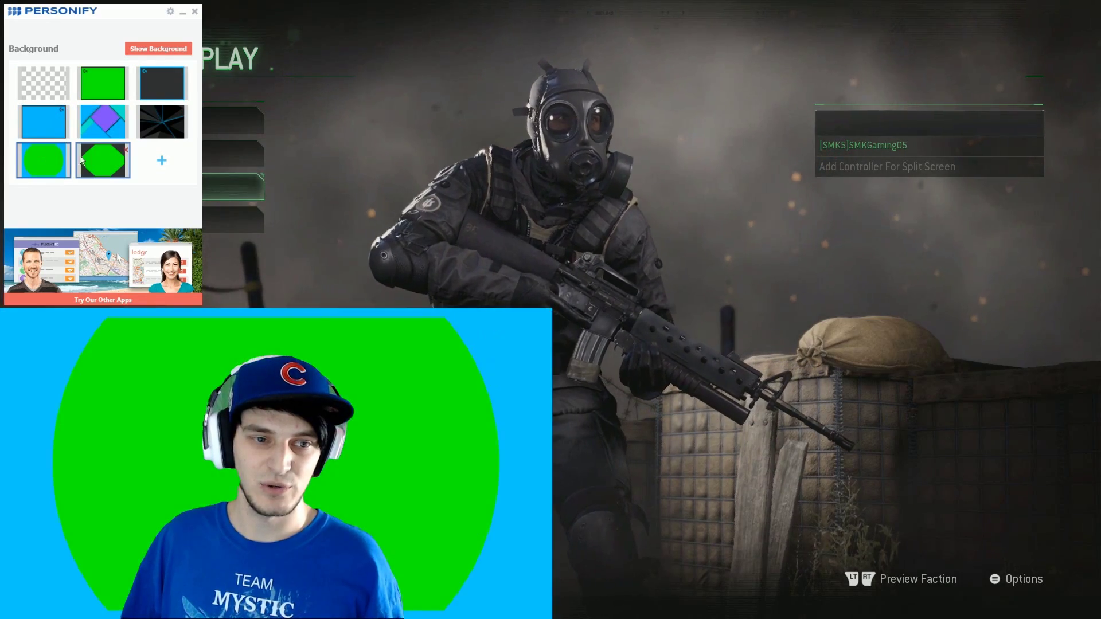
pyautogui.click(103, 163)
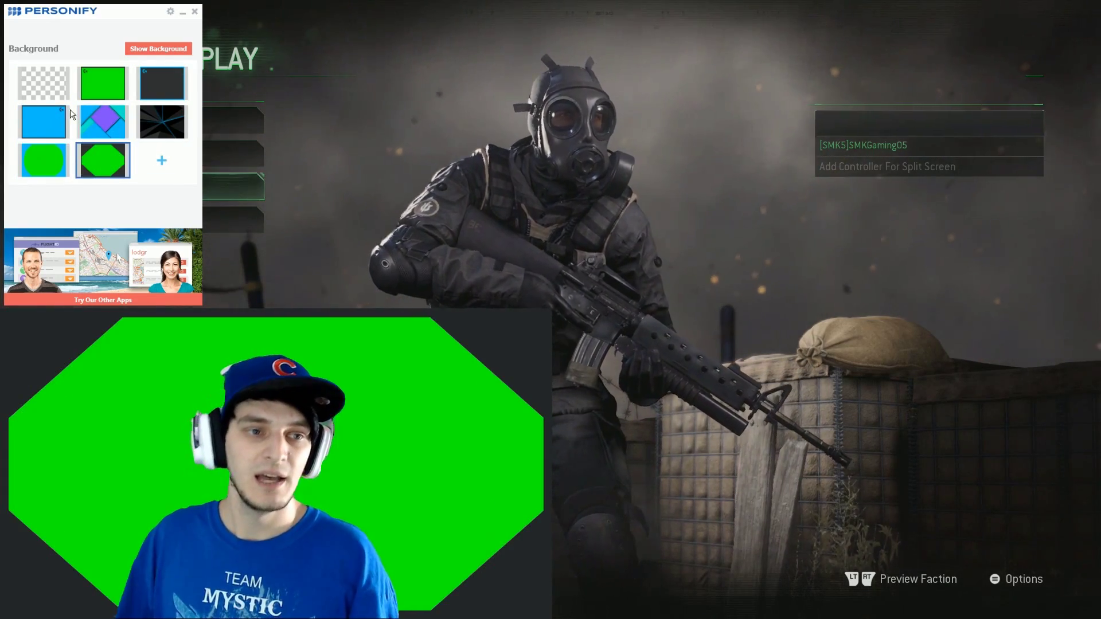
pyautogui.click(49, 91)
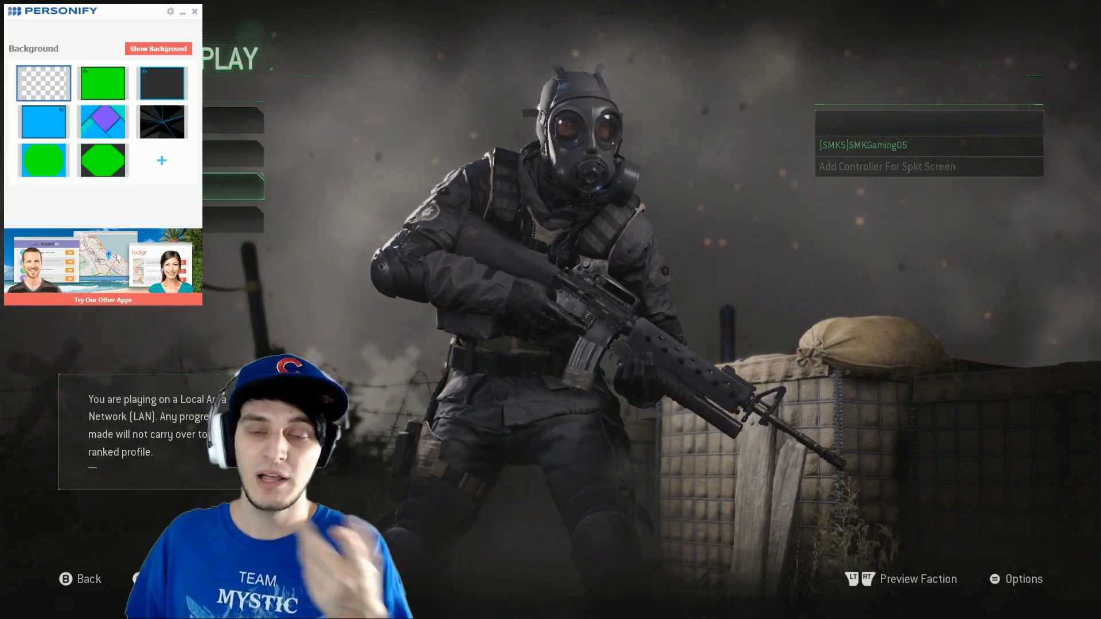
# In Settings, slide Performance vs. Quality to full performance, return it to full quality, then close
pyautogui.click(171, 12)
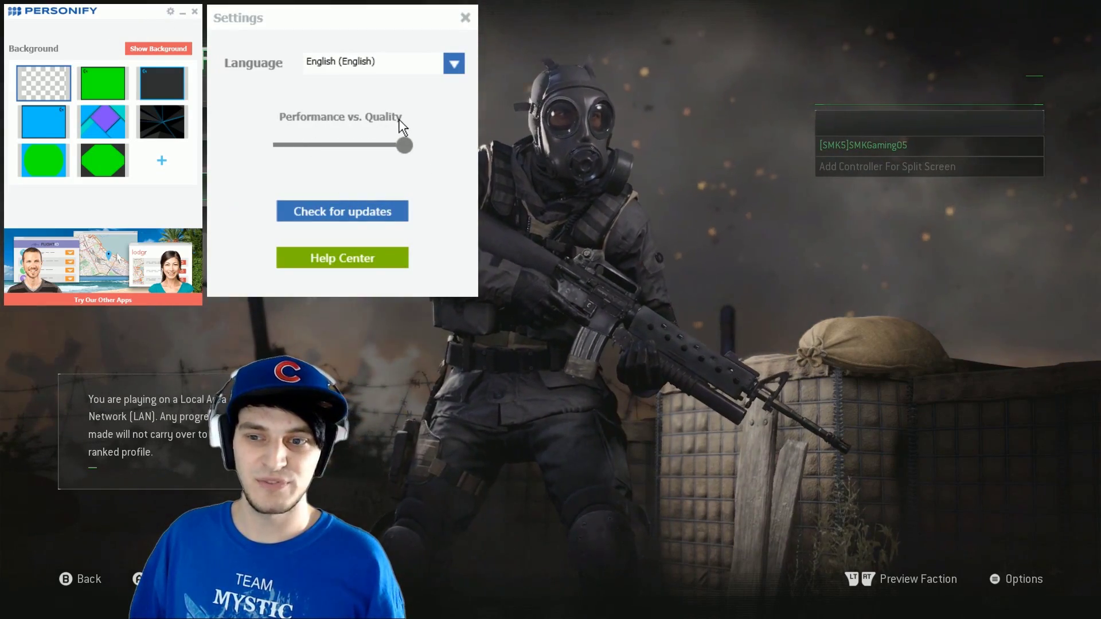
pyautogui.moveTo(384, 147); pyautogui.dragTo(240, 153)
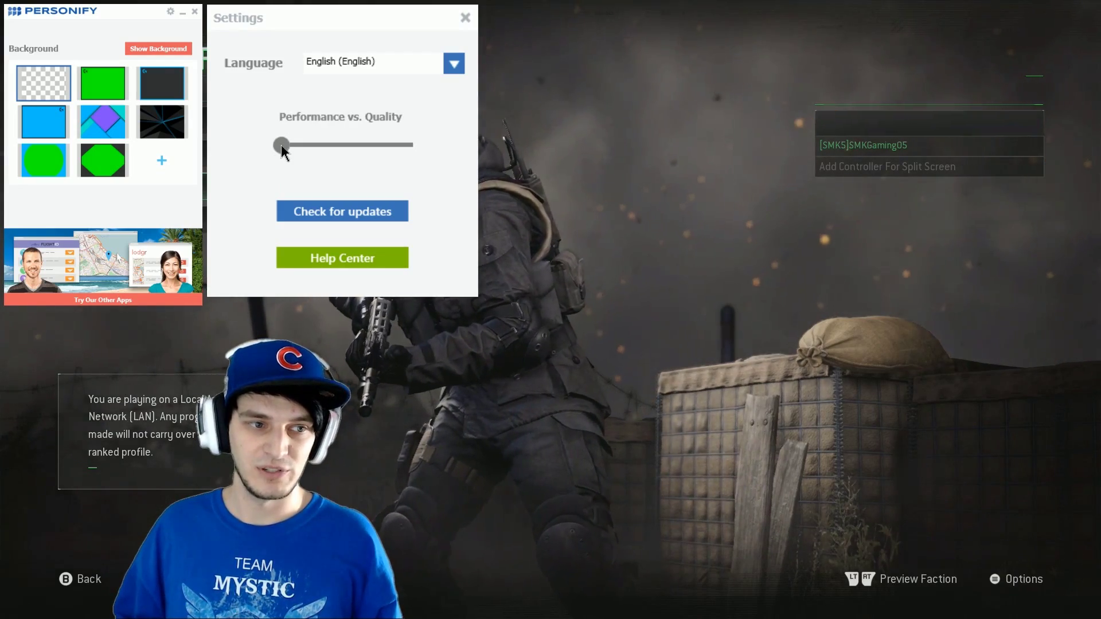
pyautogui.moveTo(291, 144); pyautogui.dragTo(450, 159)
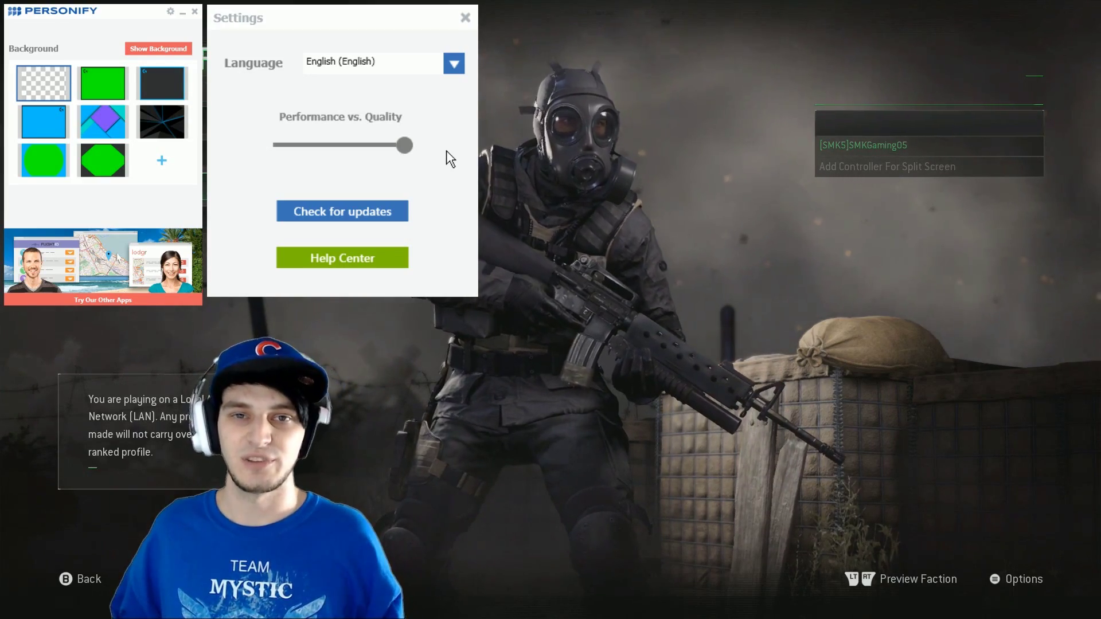
pyautogui.click(465, 18)
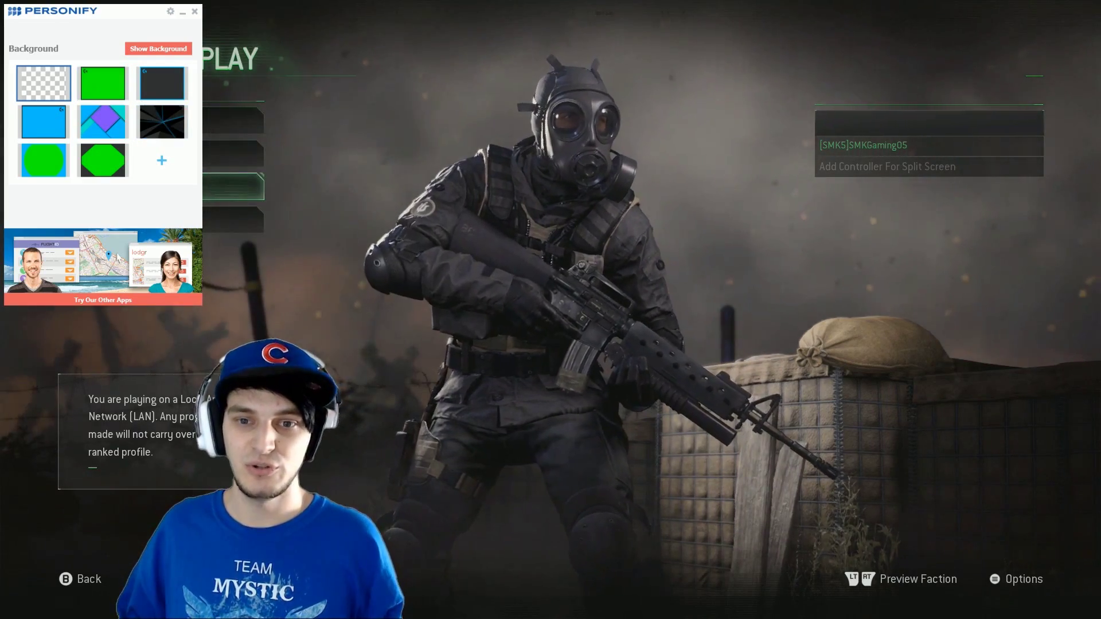